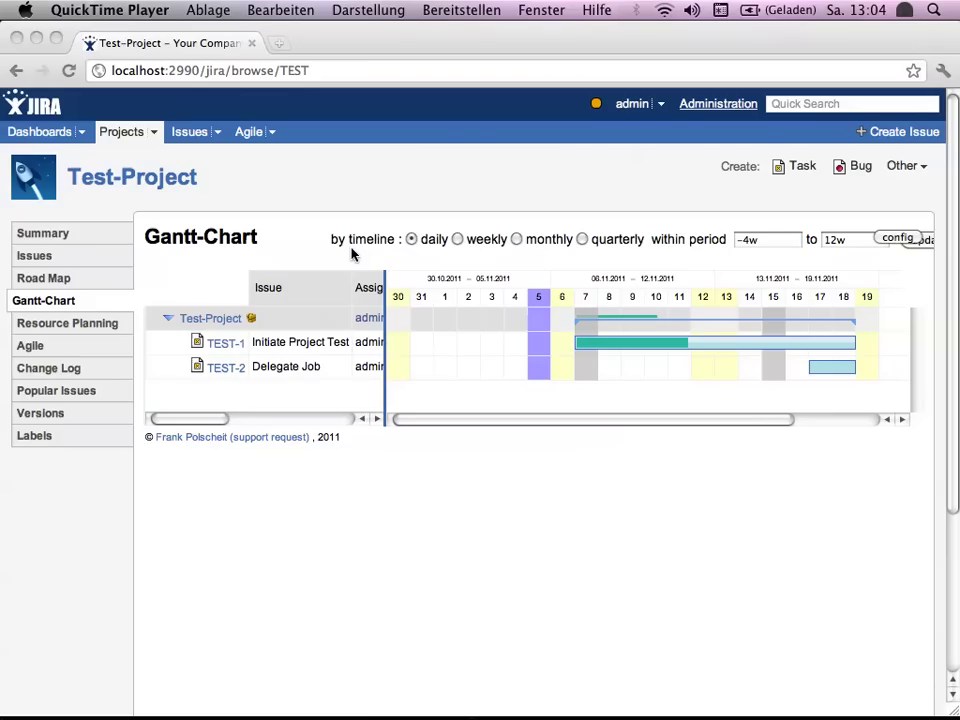
- Bring Chrome forward and show Test-Project's versions: Version 1, Sprint 1.b, Sprint 1.a and Version 2
left_click(60, 418)
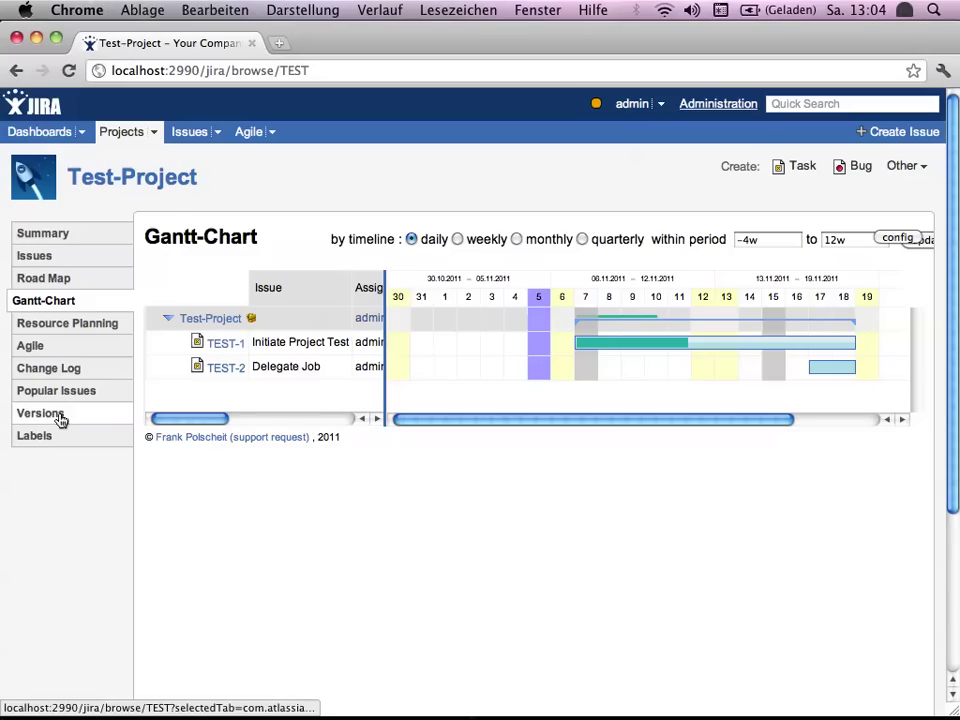
left_click(60, 418)
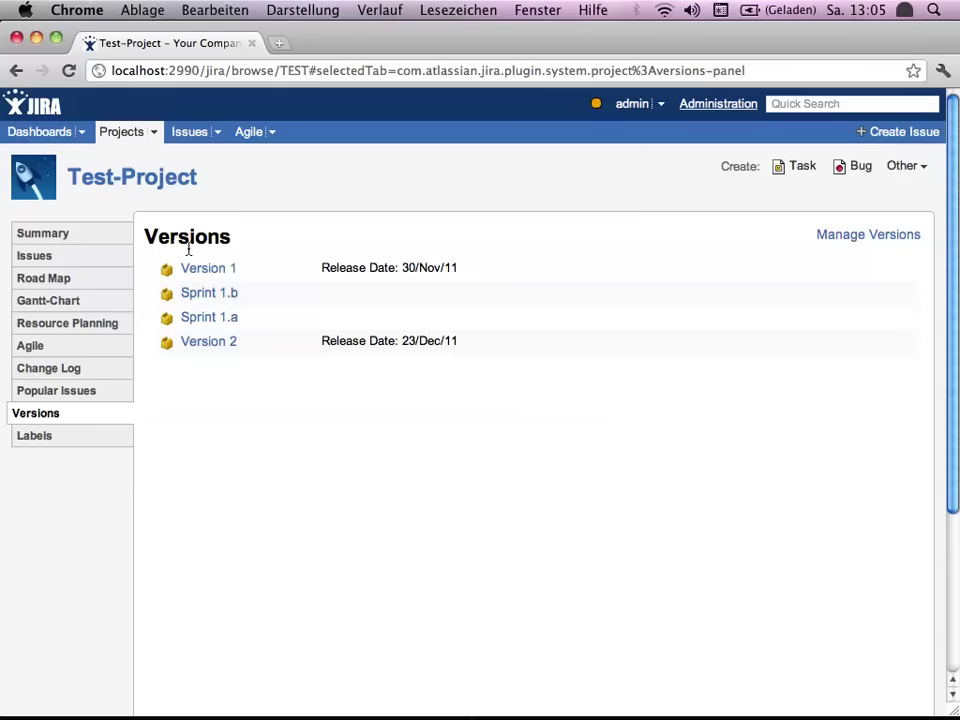
- Open the Agile Planning Board and scroll through the Sprint 1.a and Sprint 1.b version cards
left_click(272, 135)
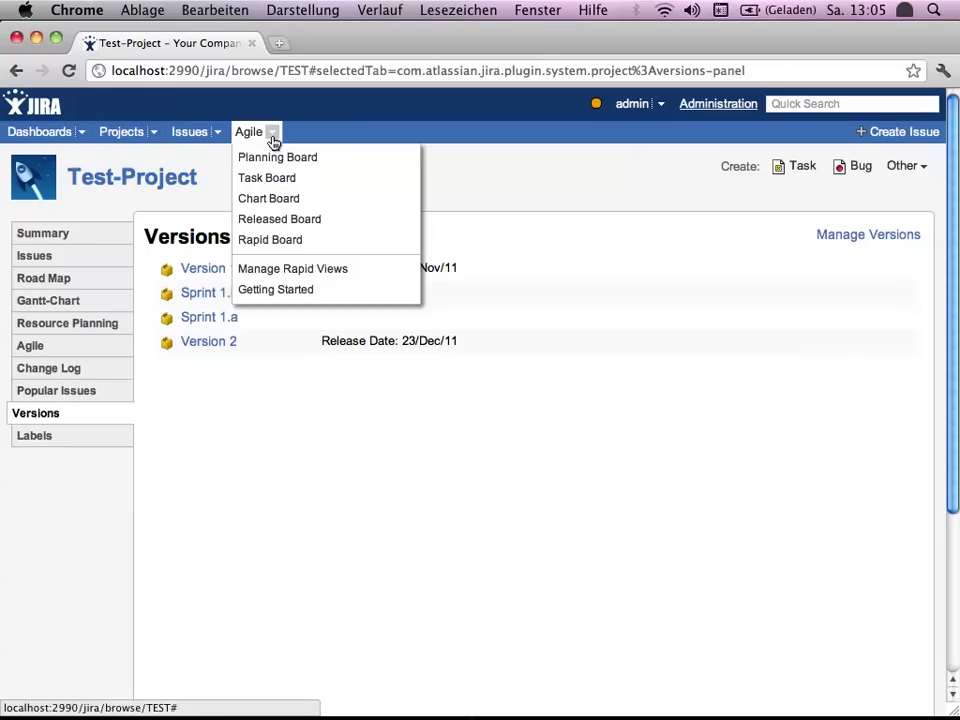
left_click(270, 157)
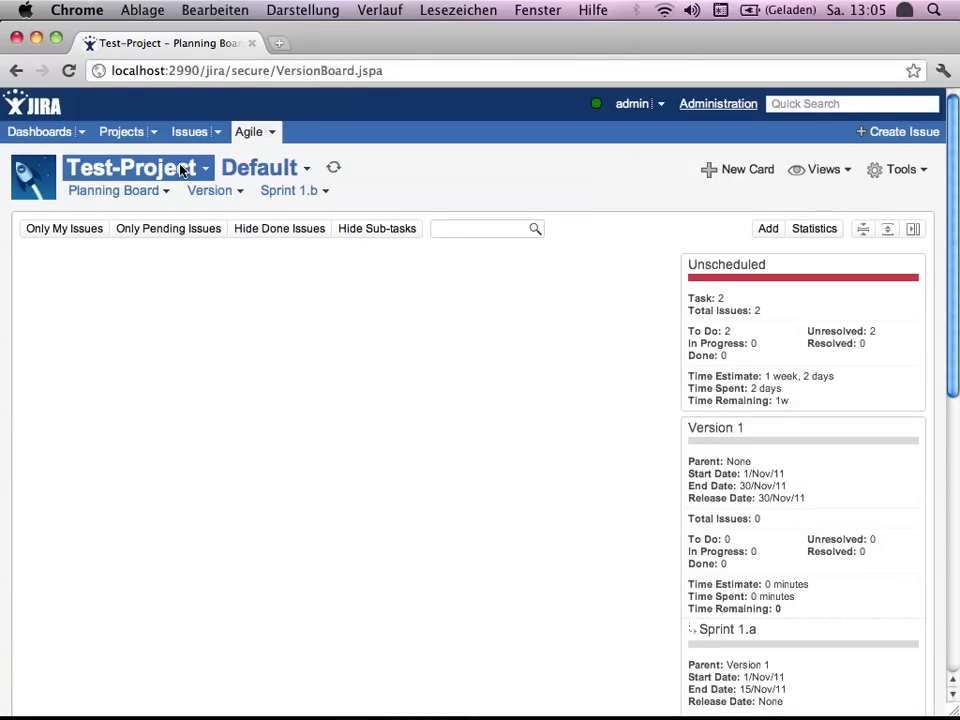
scroll(563, 418, "down", 3)
scroll(563, 418, "down", 3)
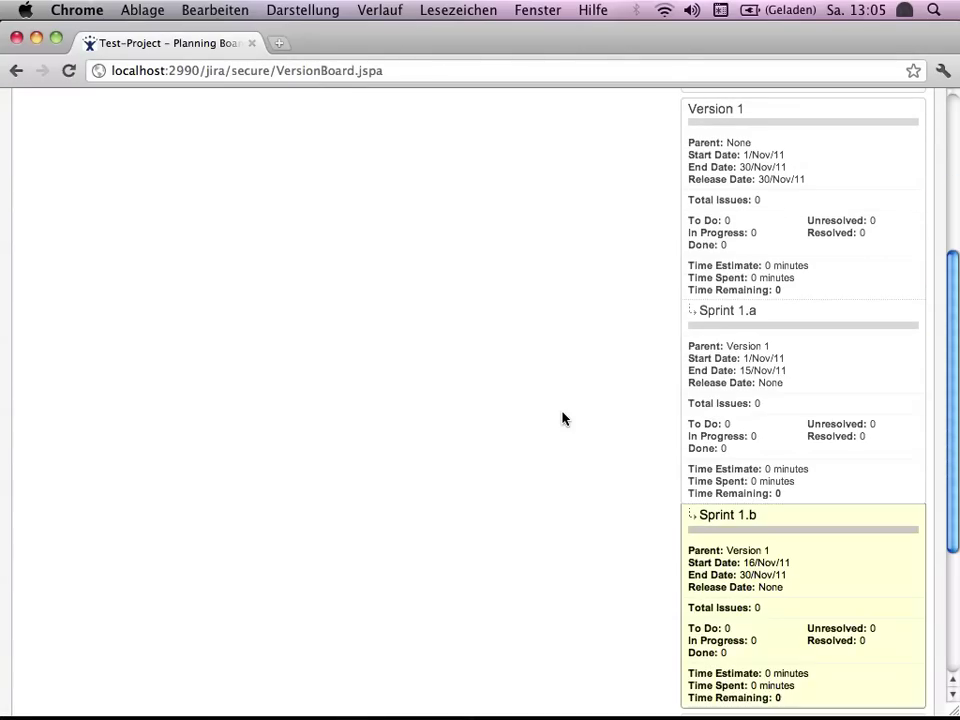
scroll(563, 418, "up", 3)
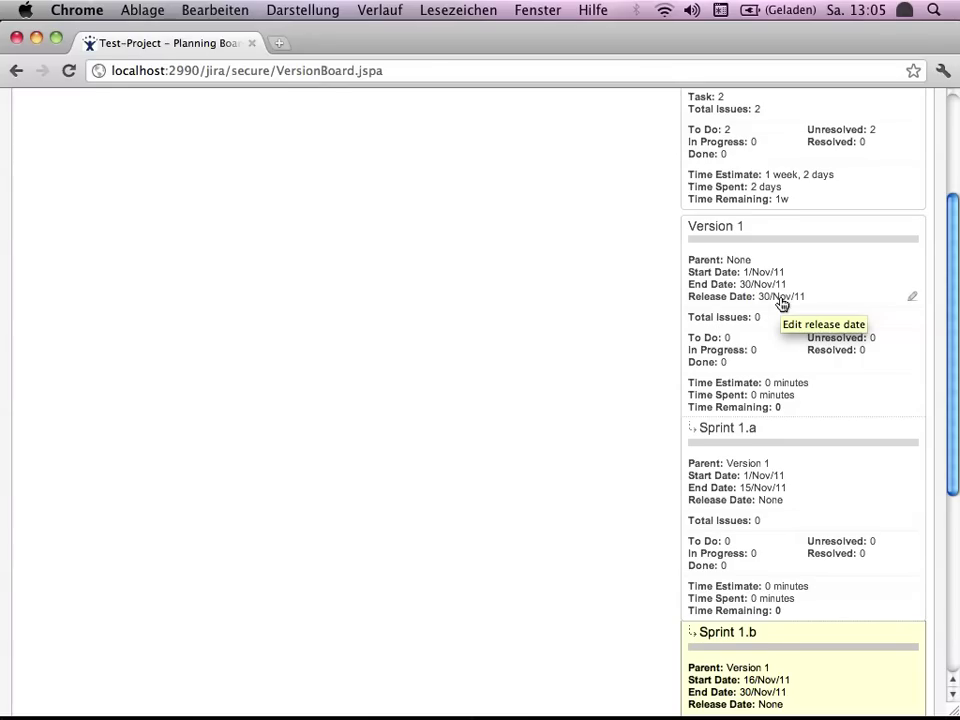
scroll(777, 340, "down", 2)
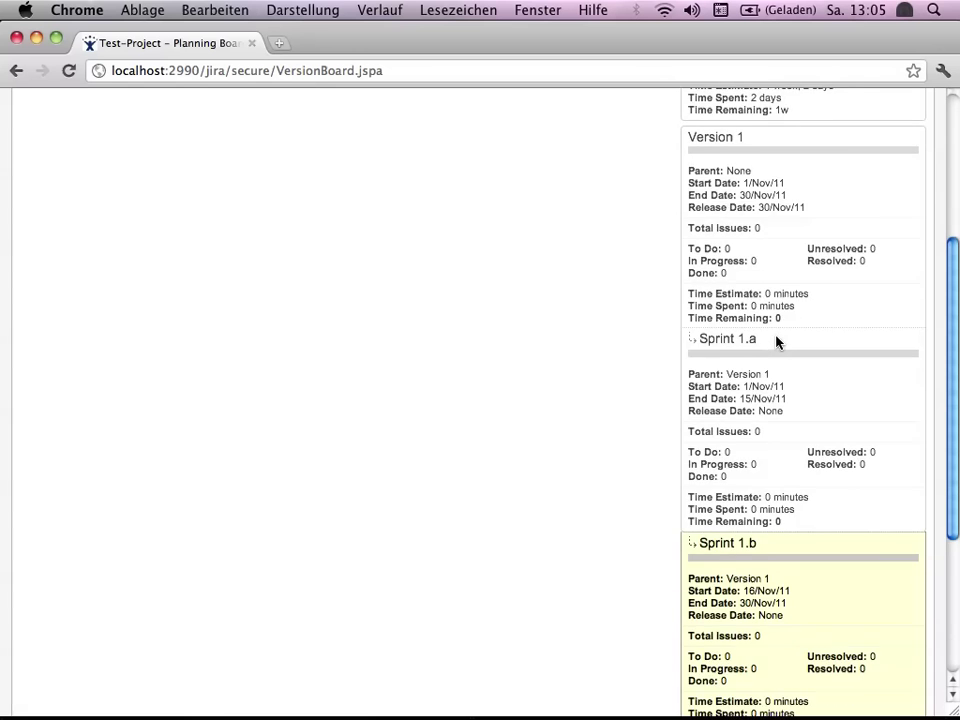
scroll(777, 340, "down", 6)
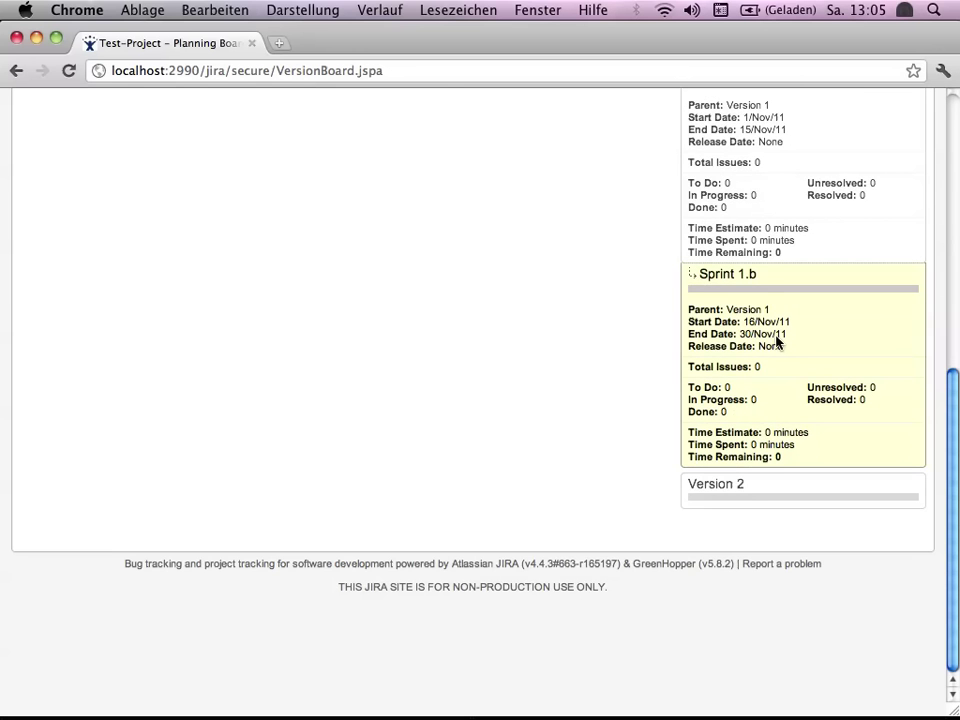
scroll(777, 342, "up", 6)
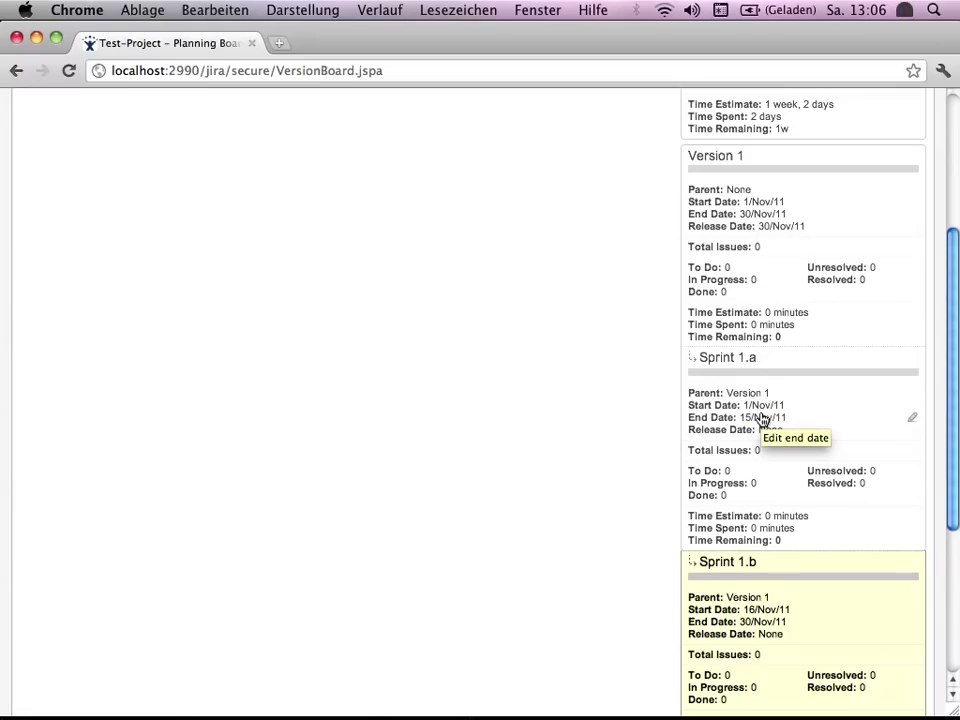
scroll(762, 420, "down", 5)
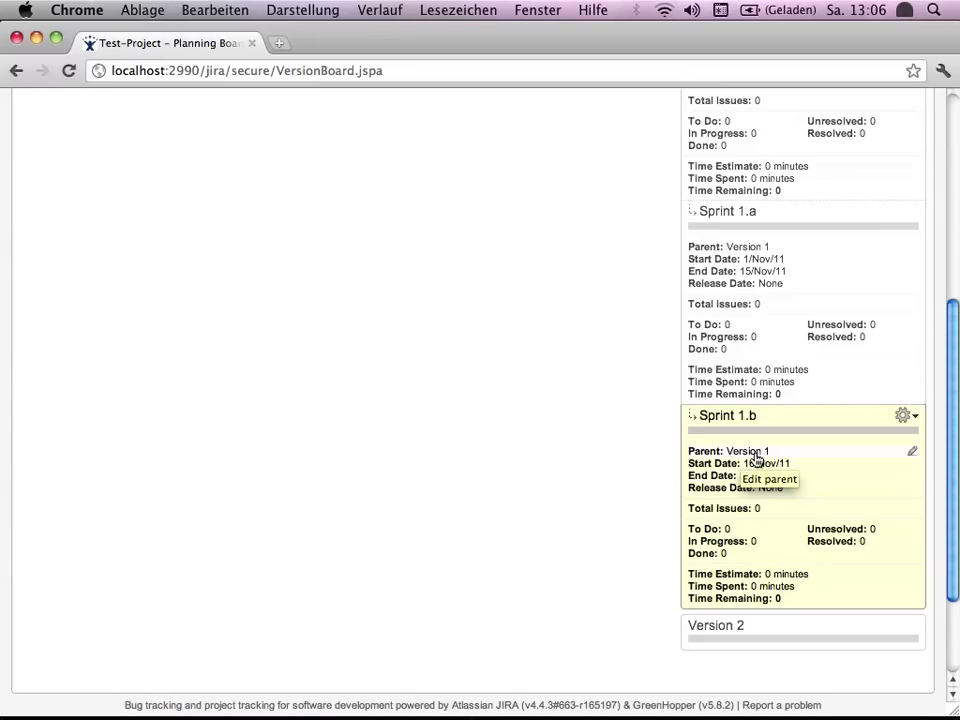
scroll(628, 454, "up", 8)
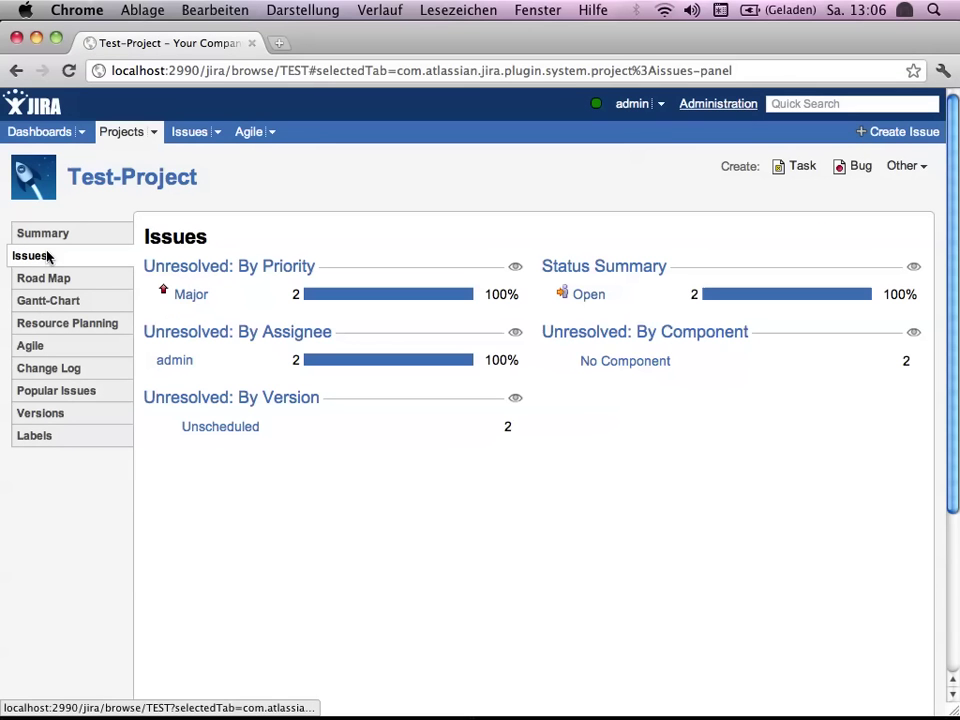
- Edit open issue TEST-1 'Initiate Project Test' to set its Fix Version to Sprint 1.a
left_click(587, 296)
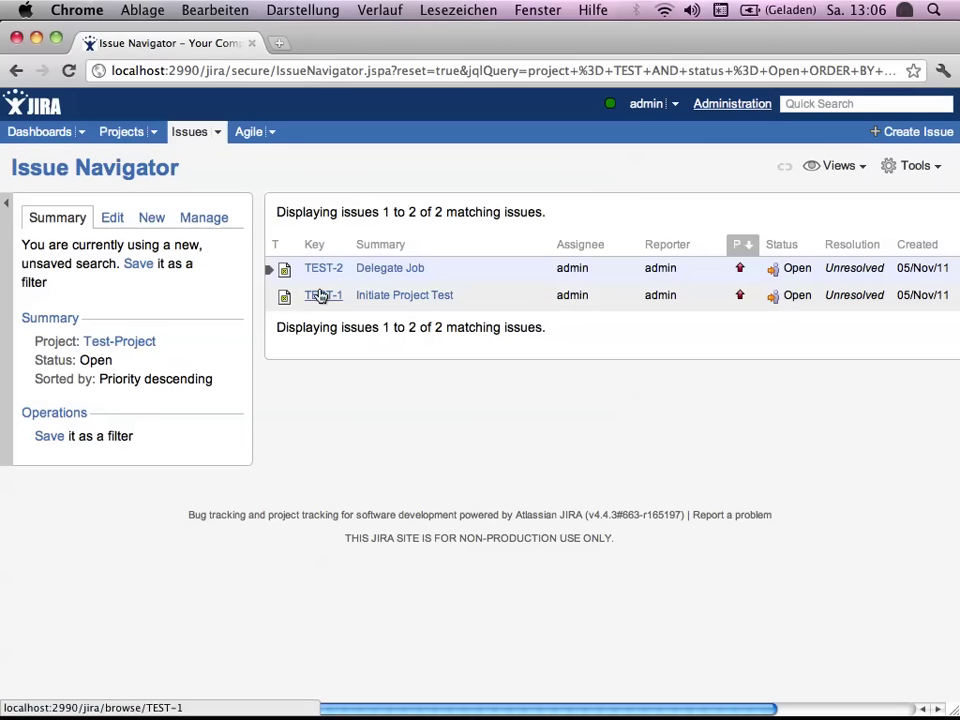
left_click(318, 296)
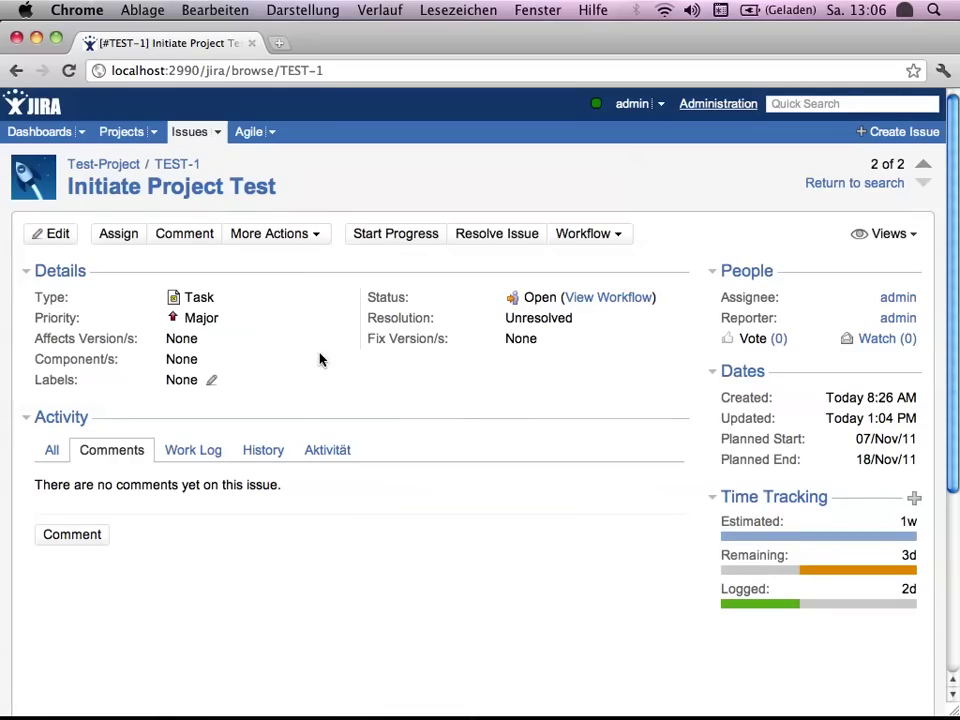
left_click(58, 240)
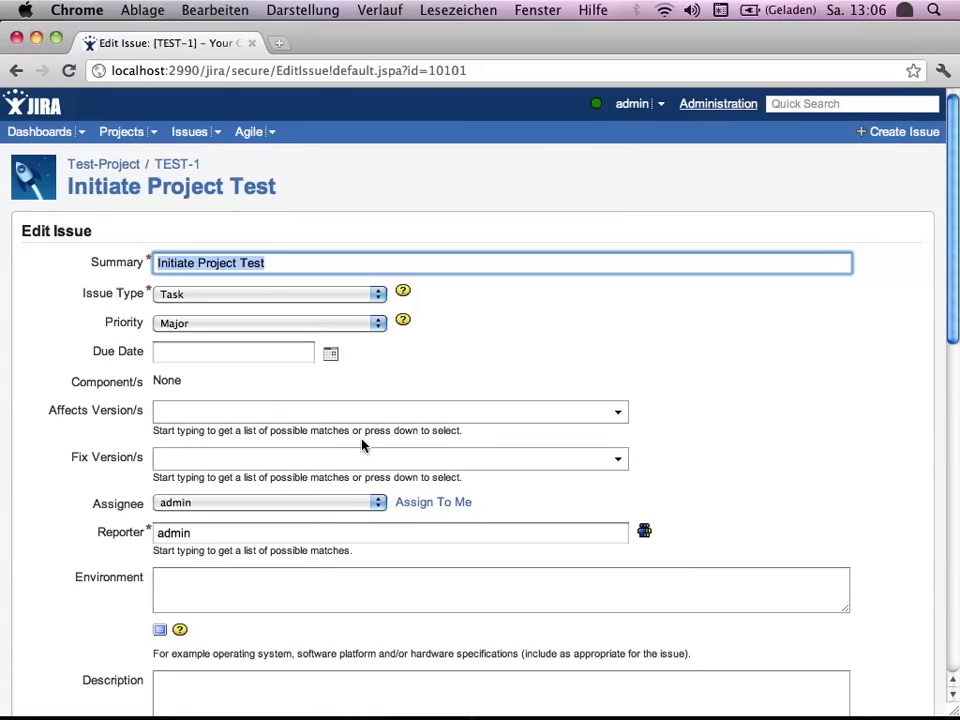
left_click(617, 460)
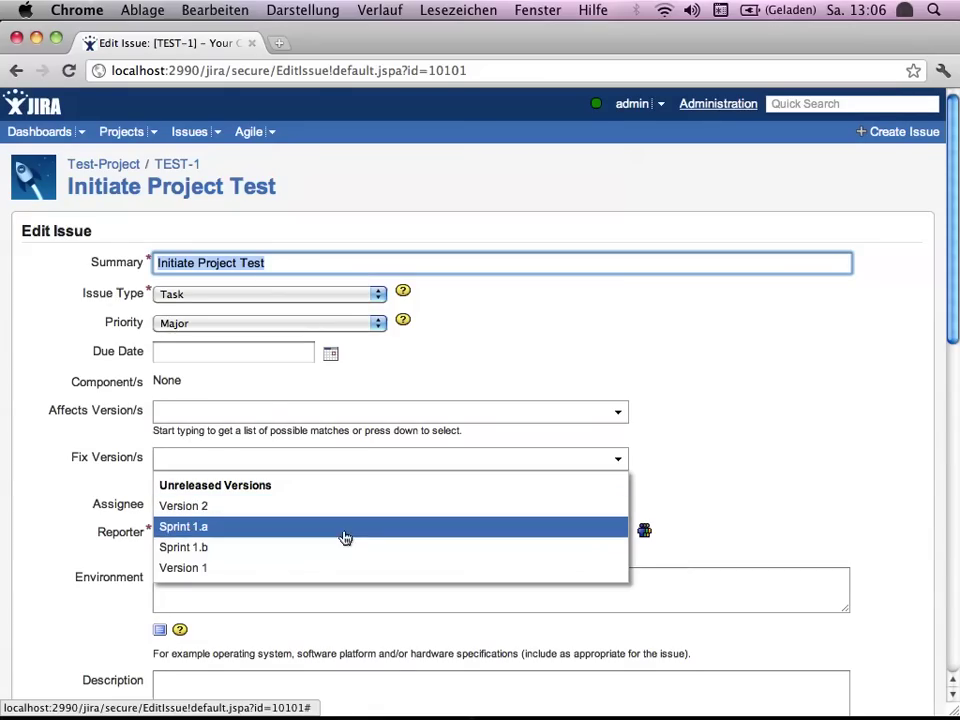
left_click(244, 527)
scroll(244, 534, "down", 10)
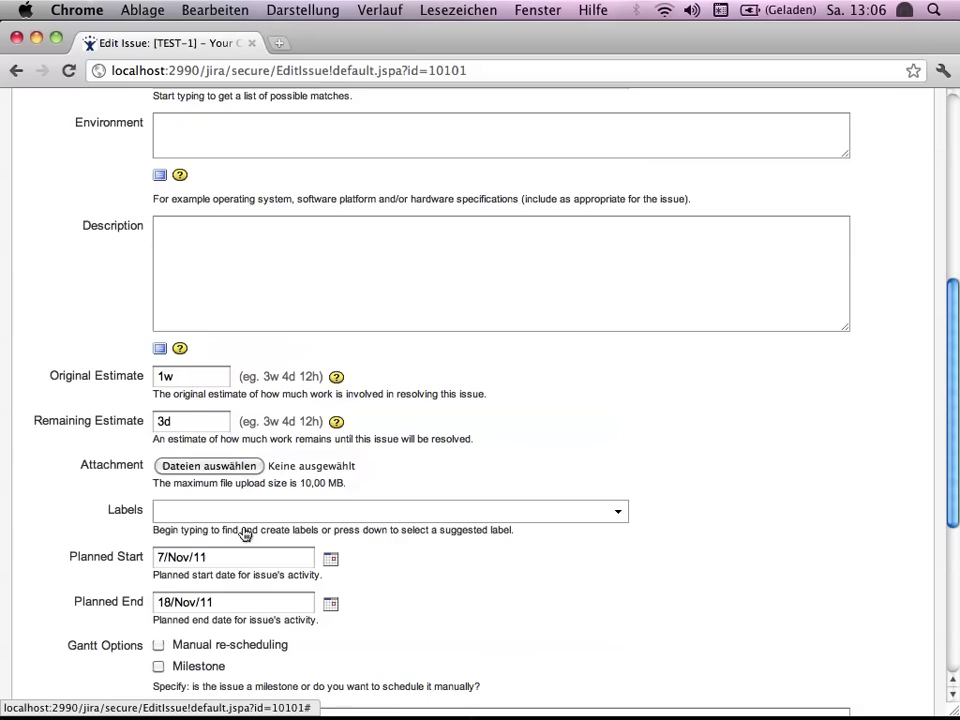
scroll(244, 534, "down", 3)
left_click(182, 525)
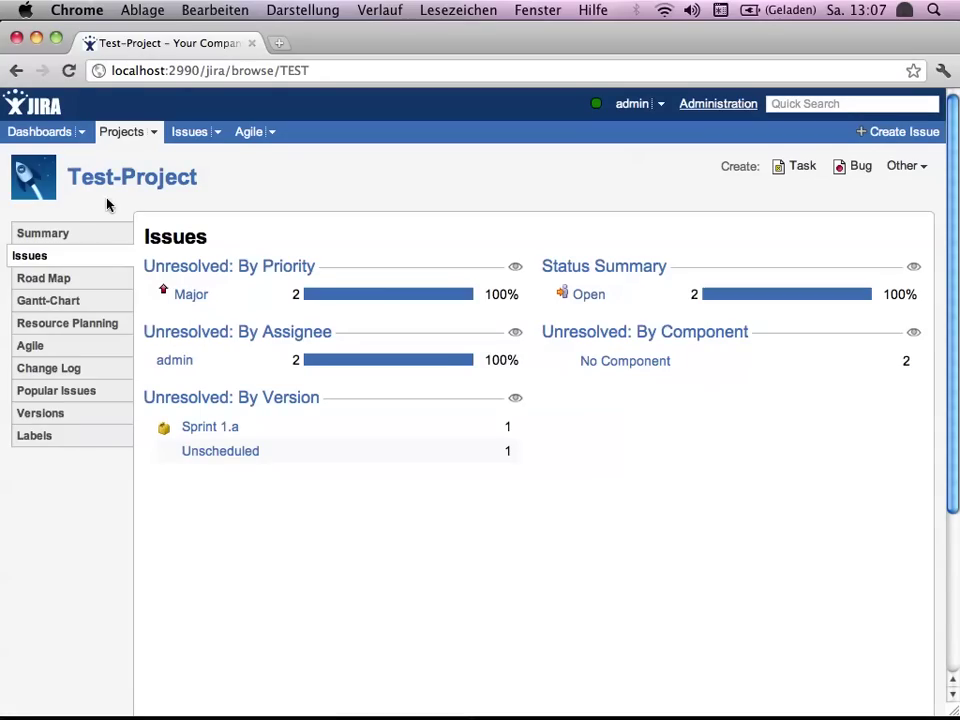
- Tick Show sprints under the Gantt-Chart config's Look & Feel Defaults and save
left_click(55, 302)
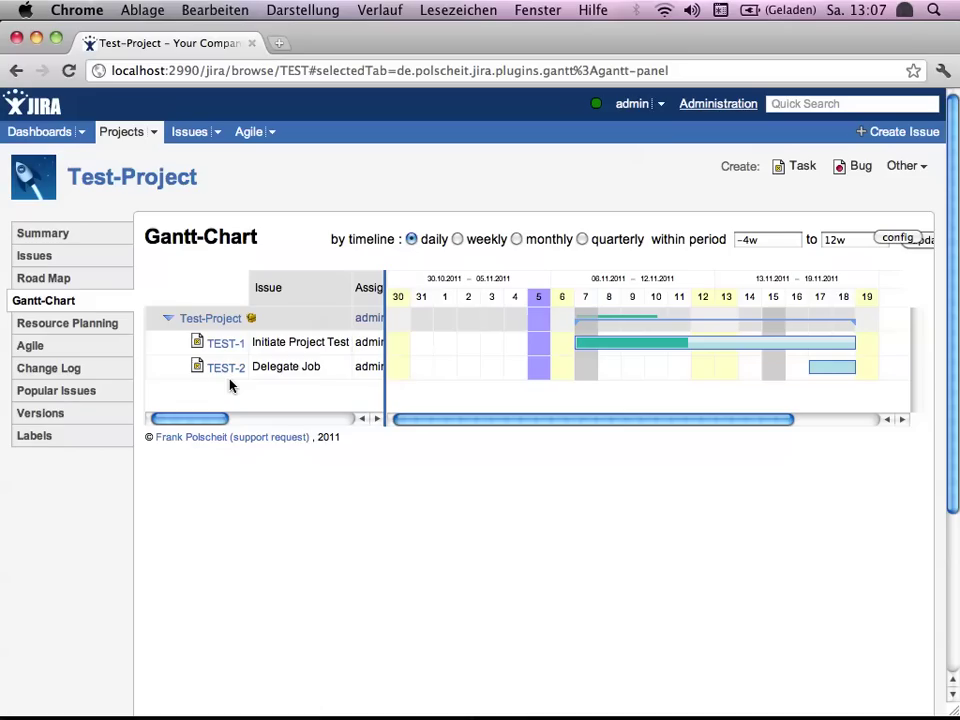
left_click(893, 243)
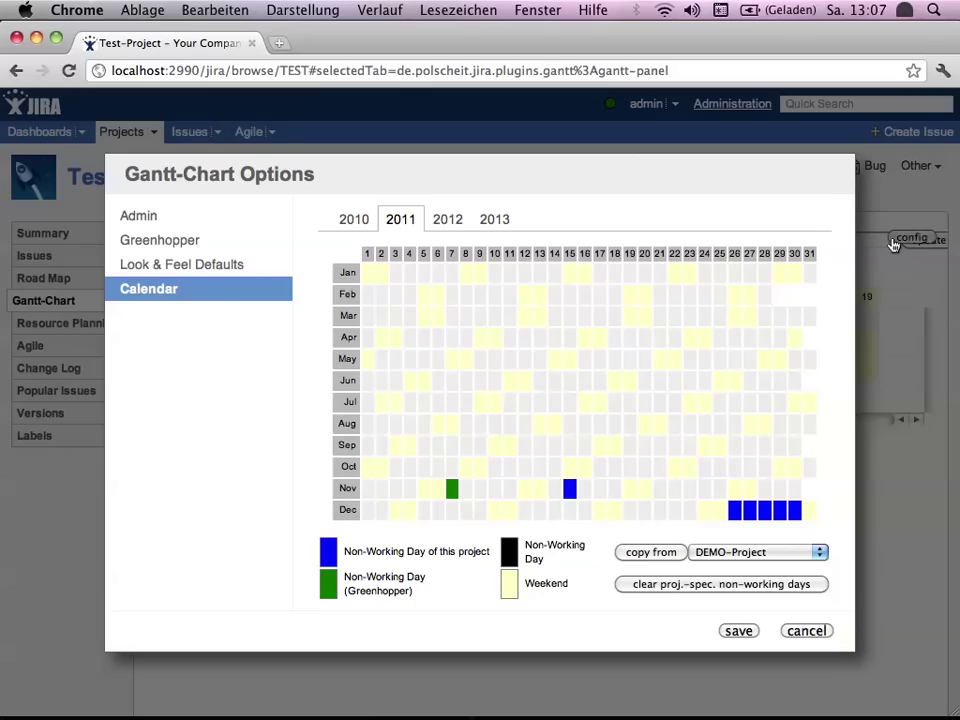
left_click(188, 252)
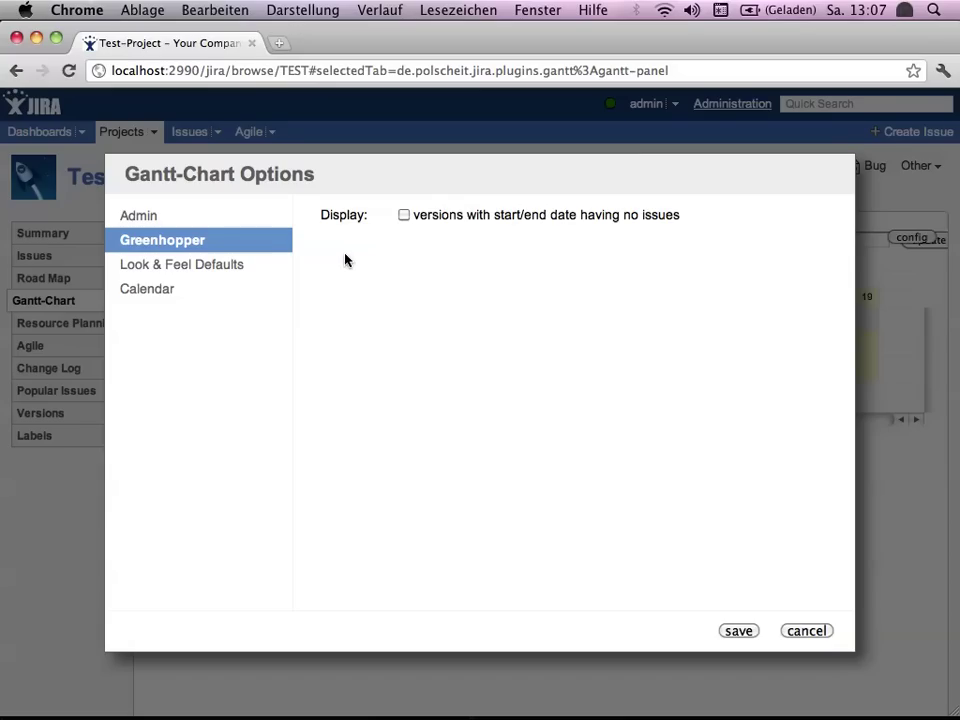
left_click(228, 266)
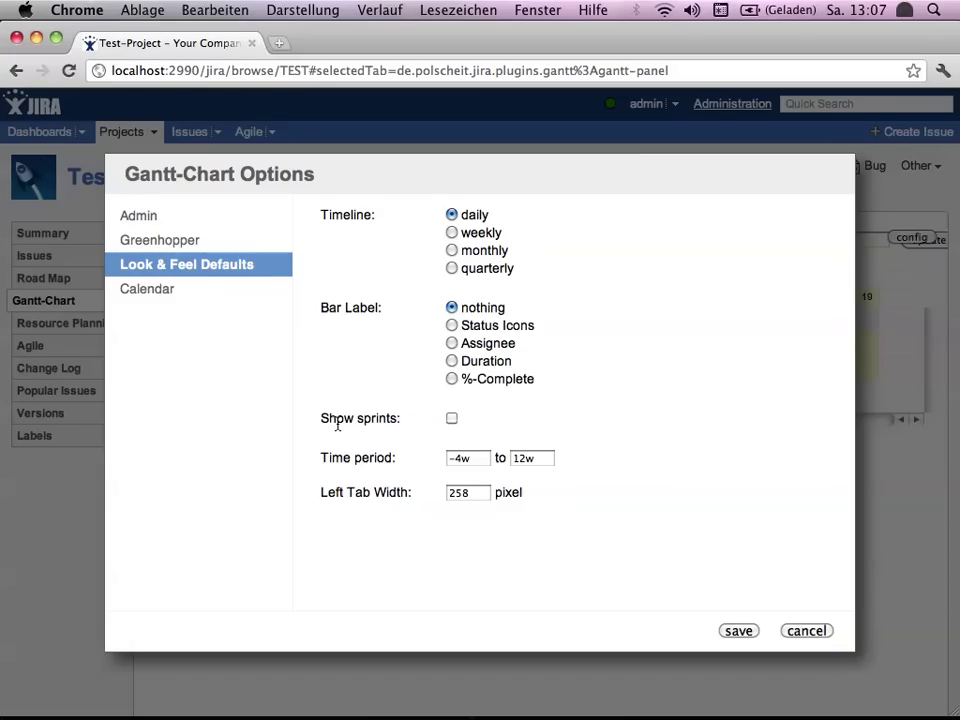
left_click(451, 418)
left_click(738, 631)
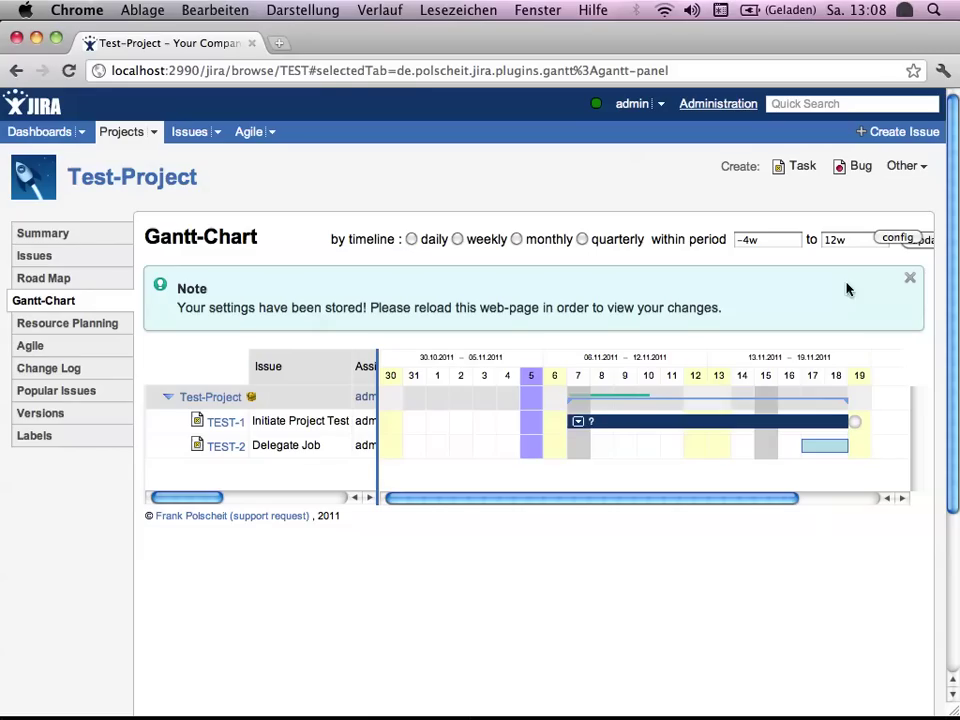
- Reload the Gantt chart to show Sprint 1.a (01.11.2011–15.11.2011) with TEST-1, TEST-2 unscheduled
left_click(925, 242)
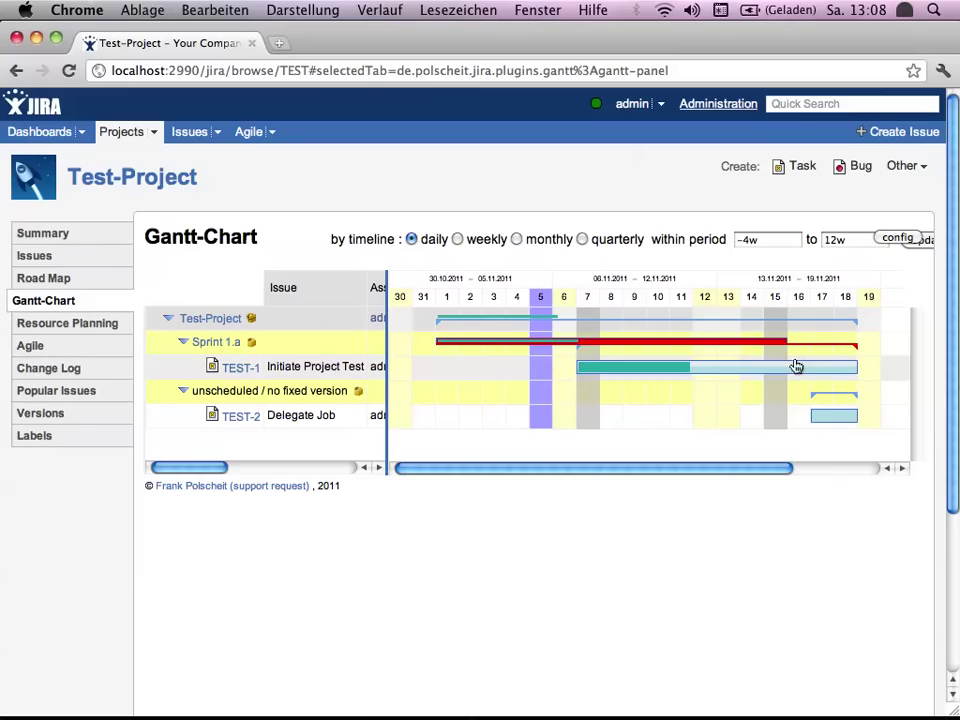
mouse_move(796, 366)
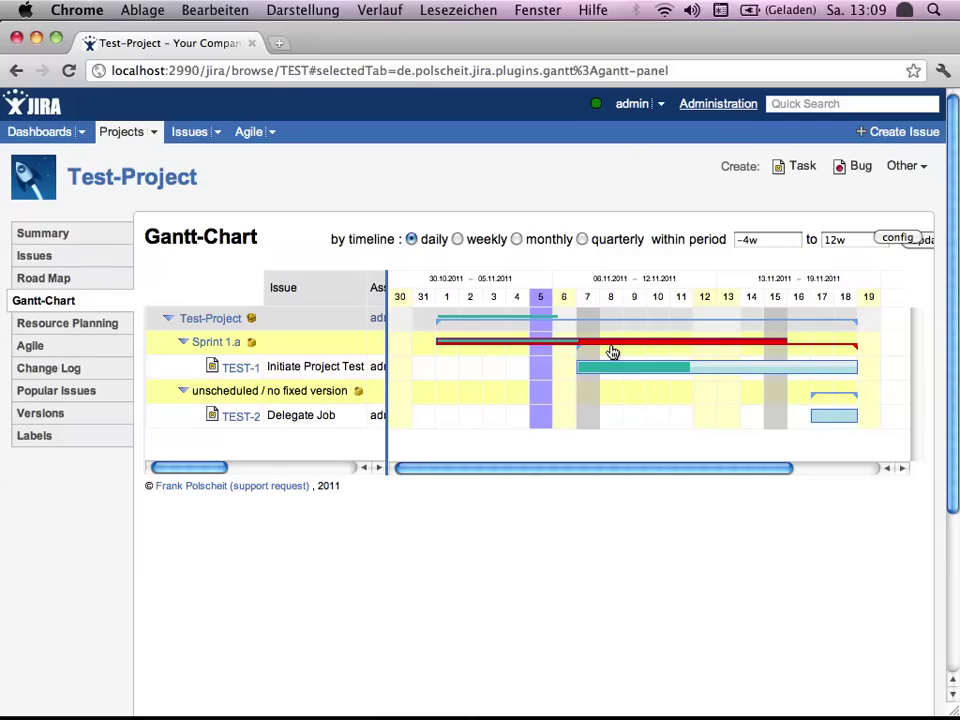
left_click(893, 240)
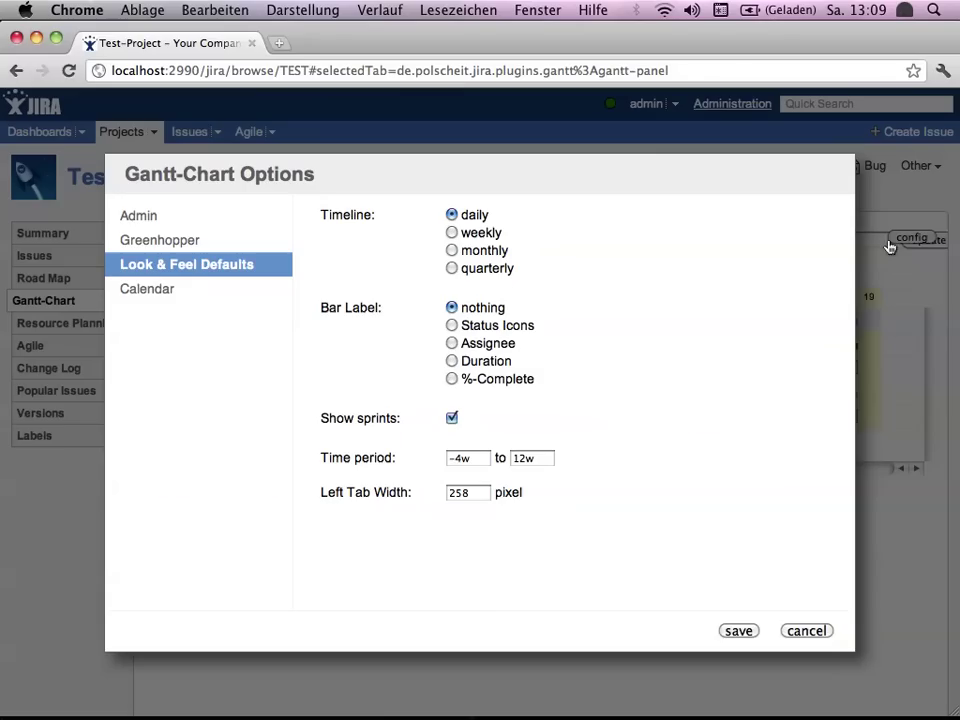
left_click(184, 244)
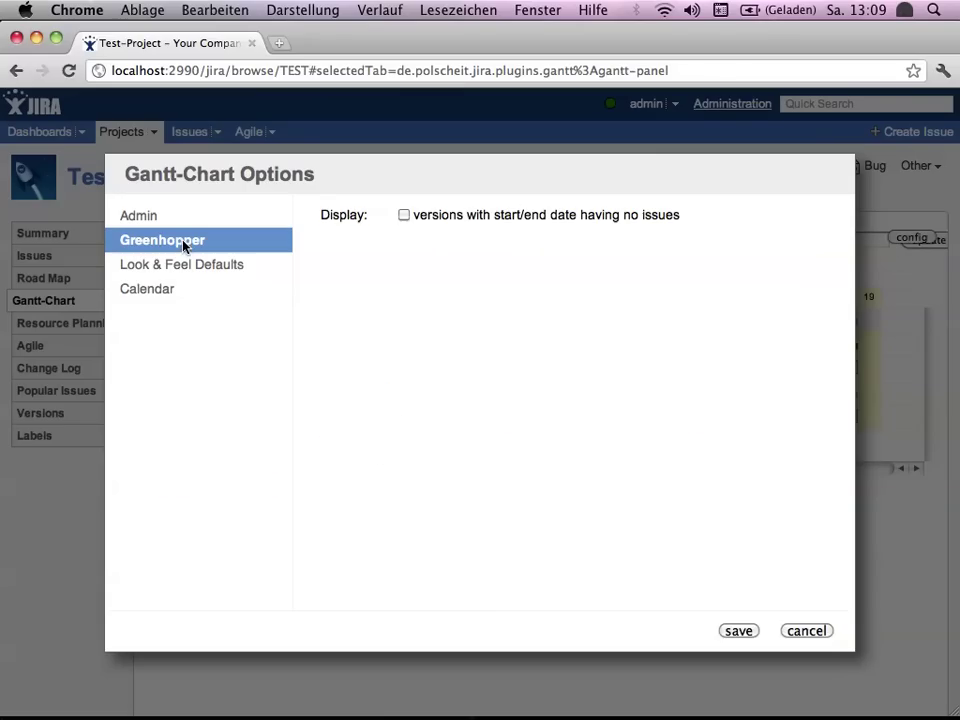
left_click(404, 215)
left_click(738, 631)
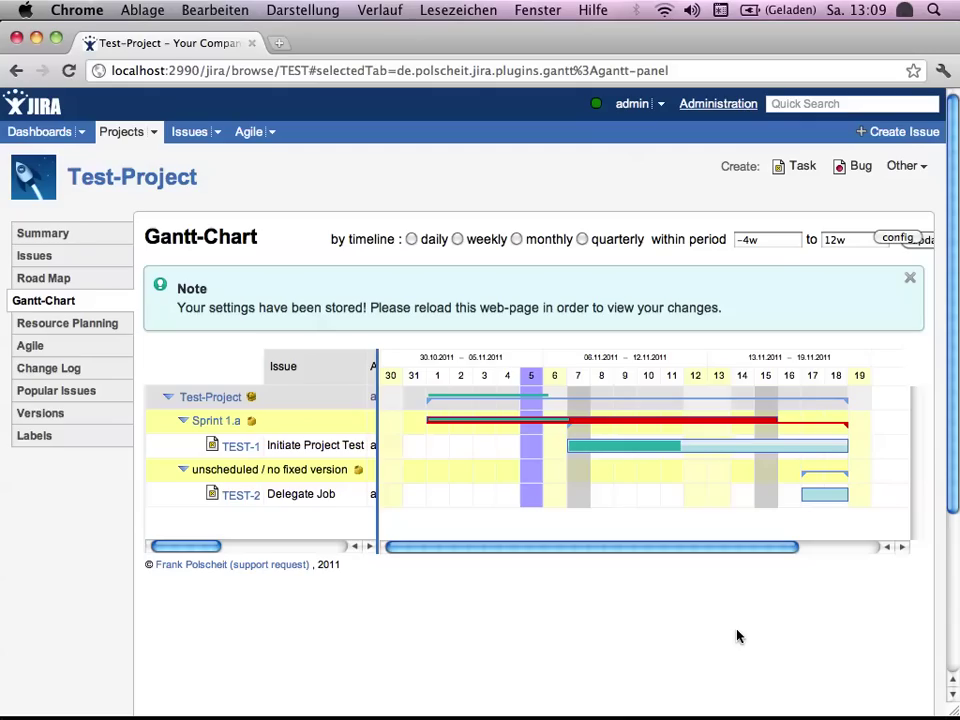
left_click(926, 243)
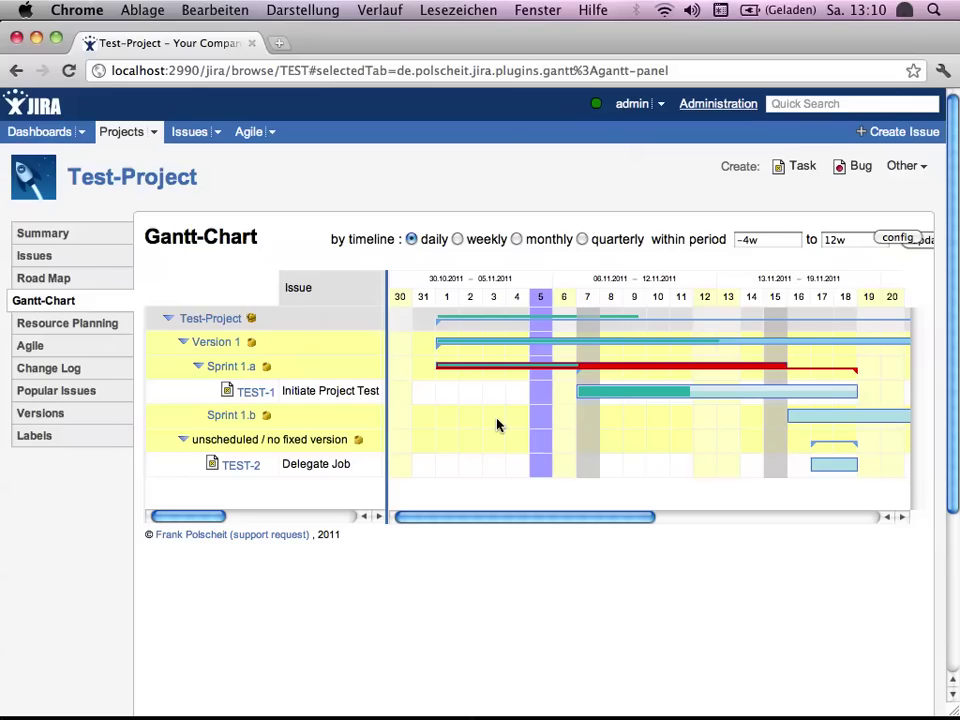
- Open TEST-2 'Delegate Job' in a new tab and set its Fix Version to Sprint 1.b
right_click(238, 471)
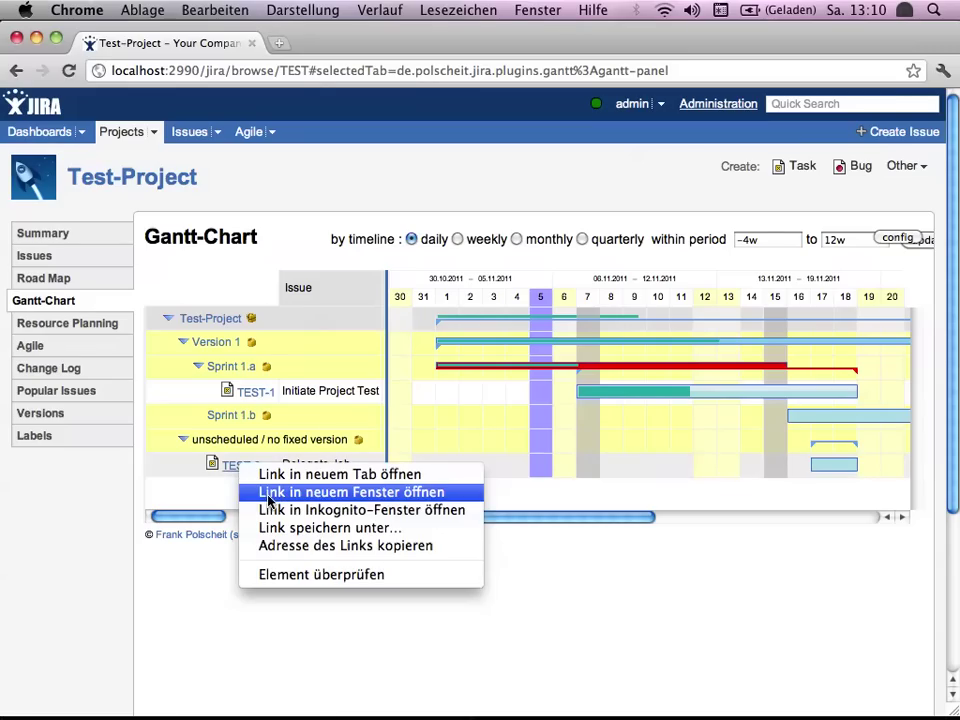
left_click(274, 480)
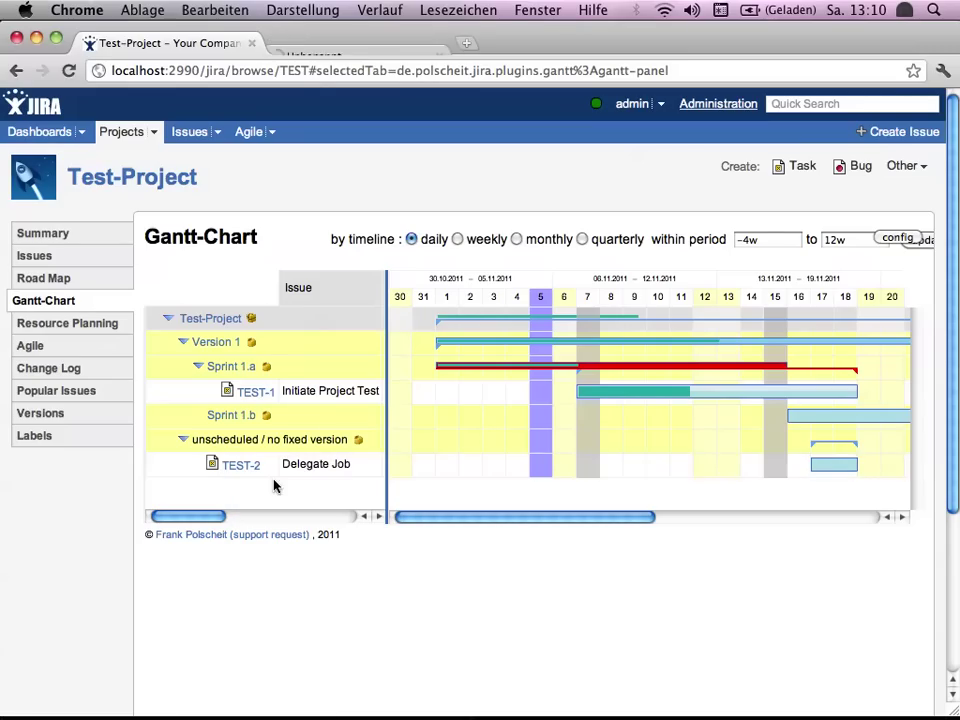
left_click(360, 45)
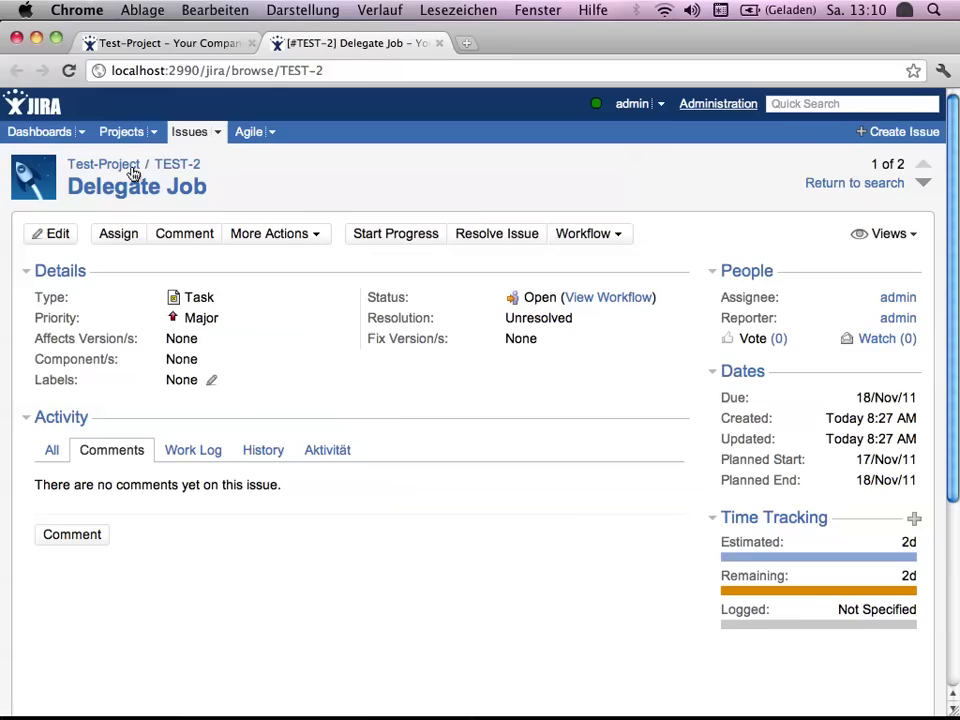
left_click(57, 248)
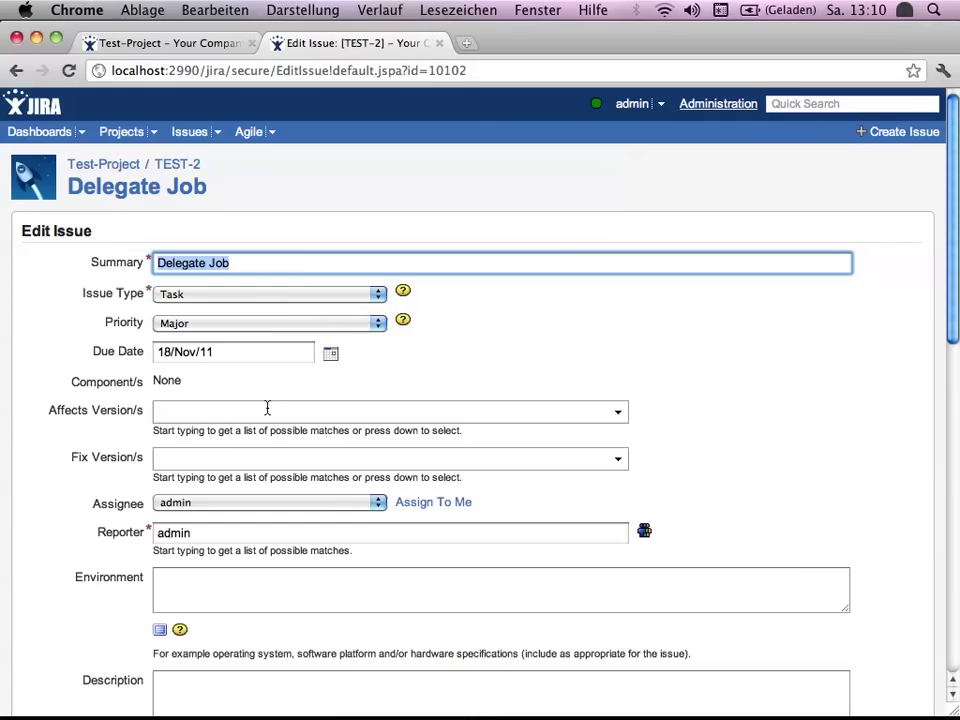
left_click(283, 457)
left_click(619, 459)
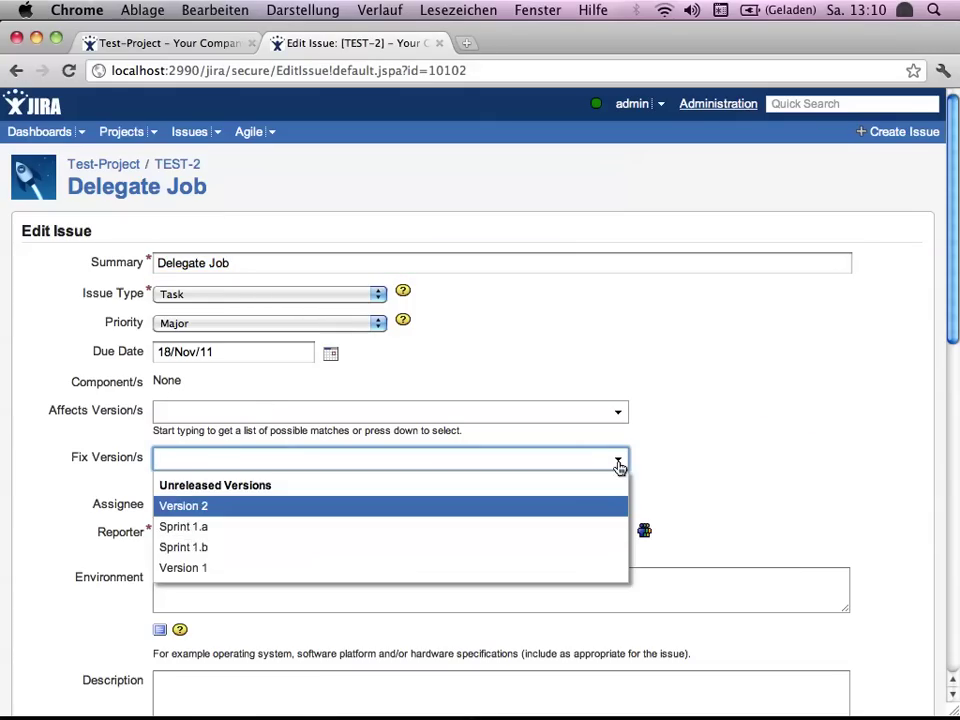
left_click(395, 556)
scroll(395, 556, "down", 10)
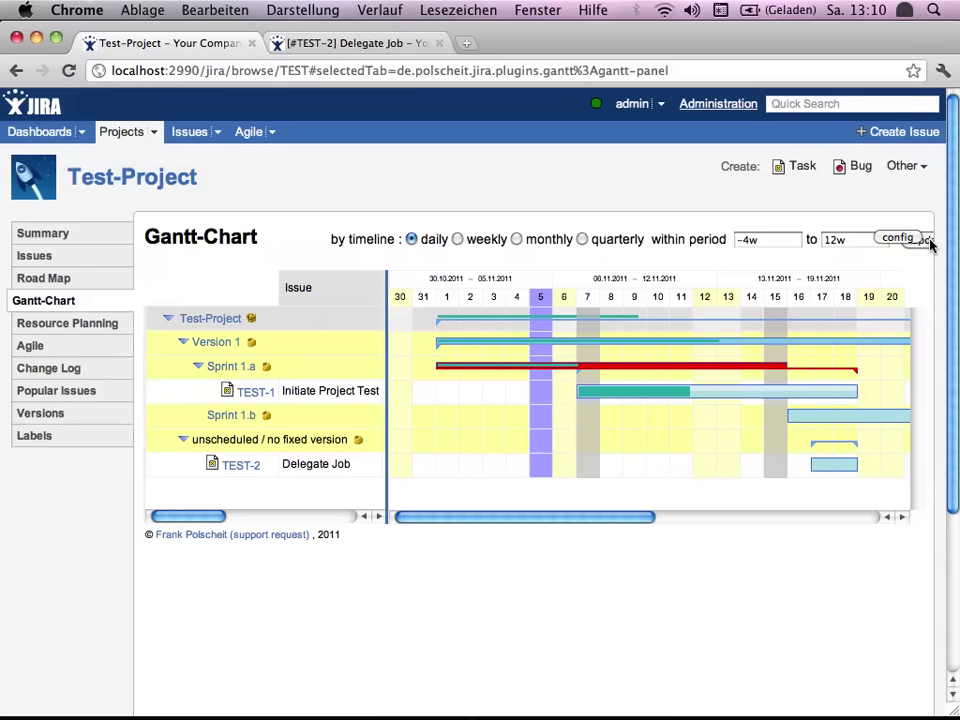
- Reload the Gantt chart, collapse Sprint 1.b and Sprint 1.a, and scroll the timeline
left_click(926, 242)
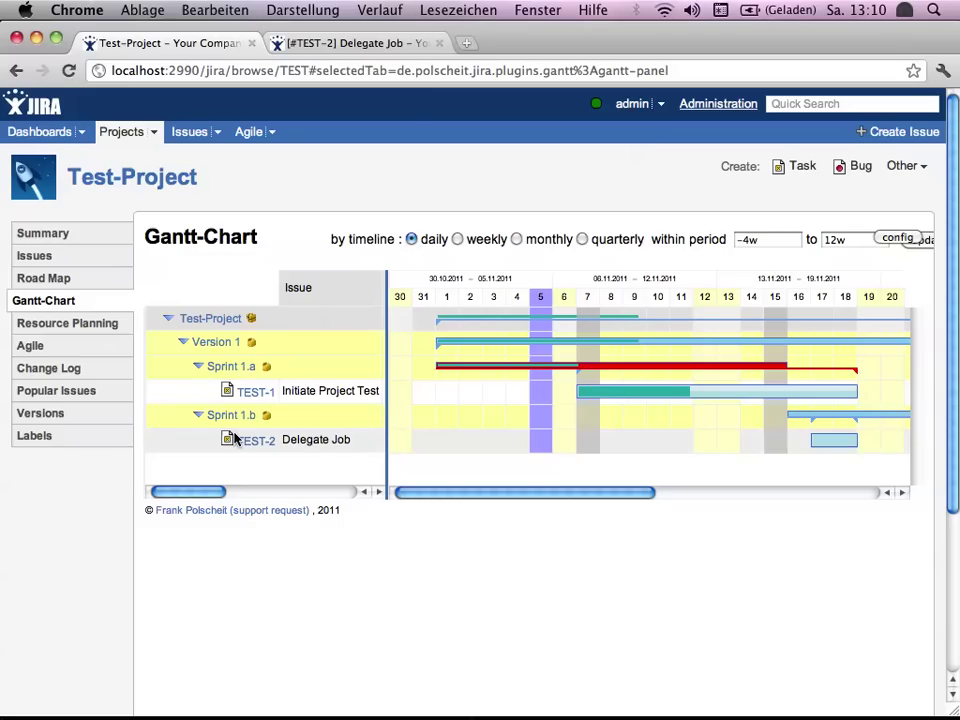
left_click(199, 416)
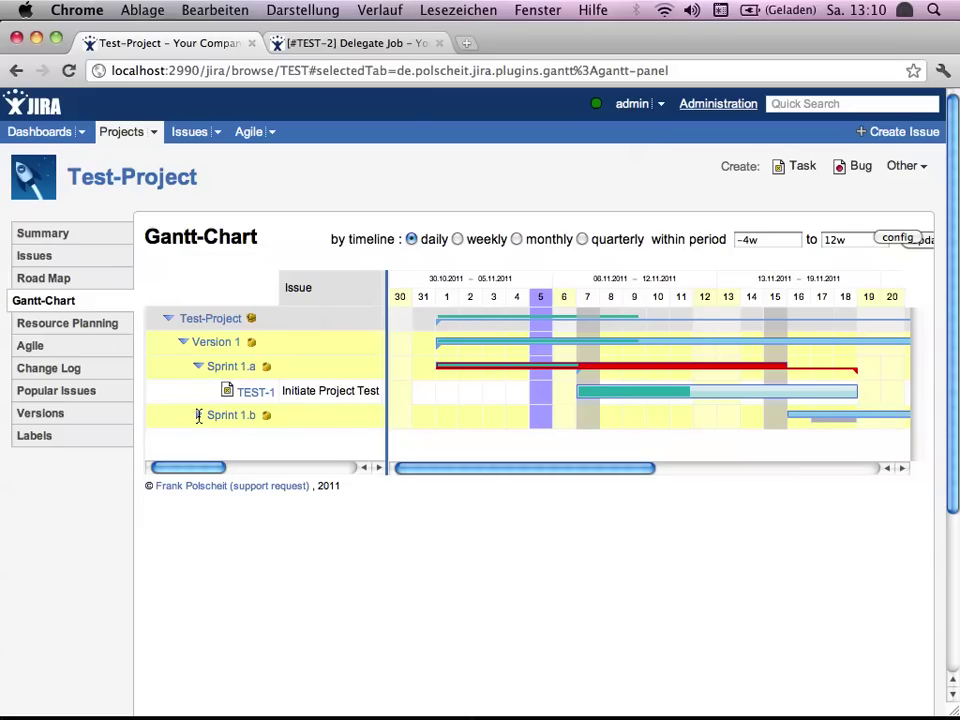
left_click(199, 367)
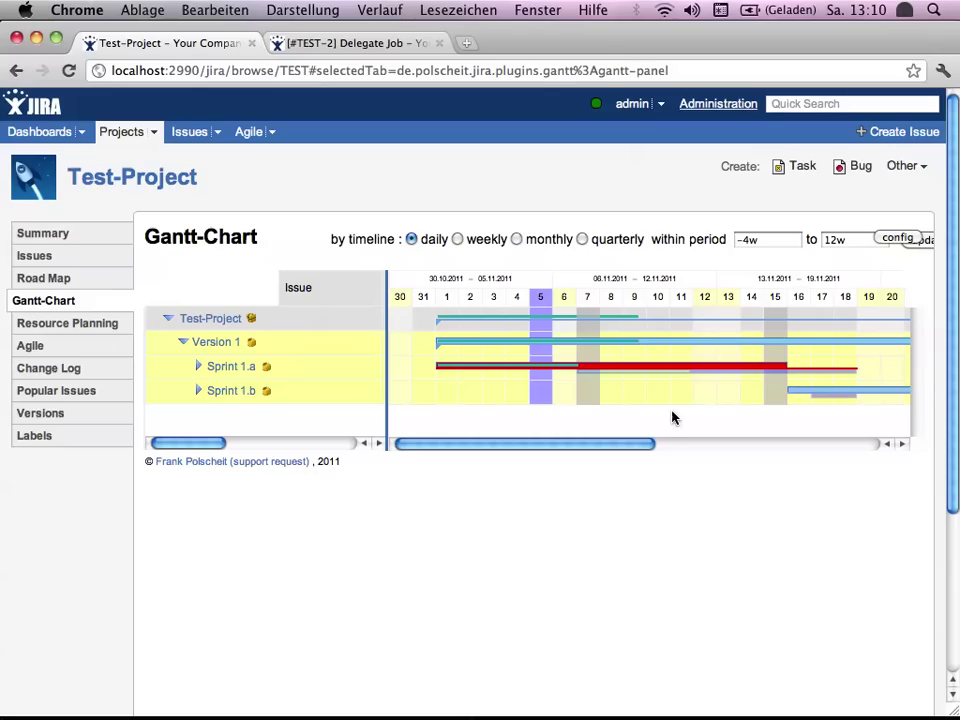
scroll(662, 424, "right", 5)
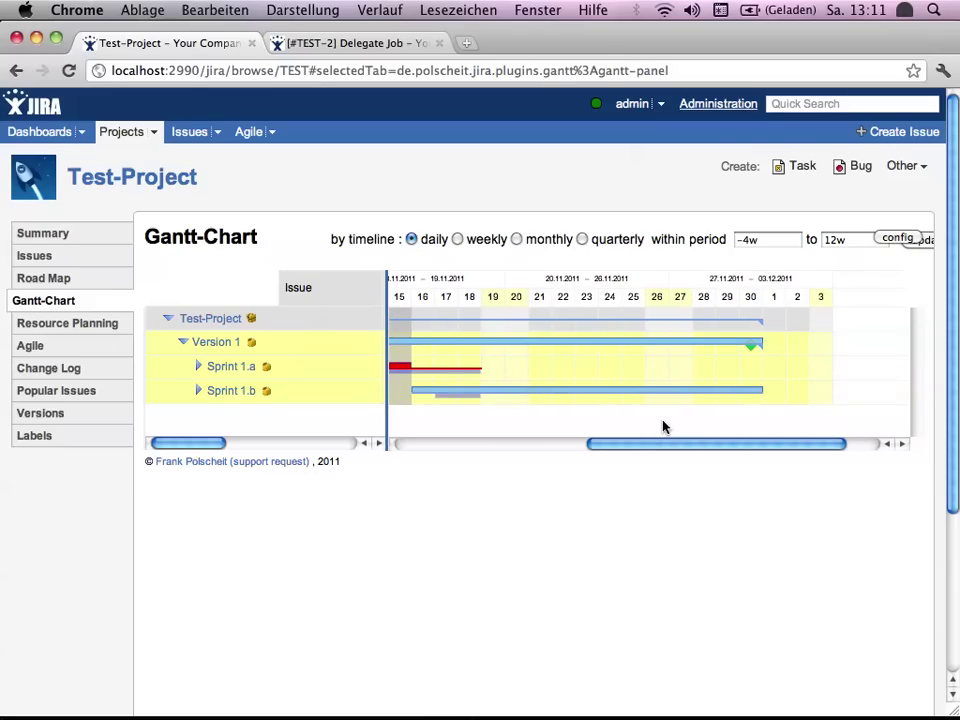
scroll(662, 427, "left", 5)
scroll(662, 427, "right", 5)
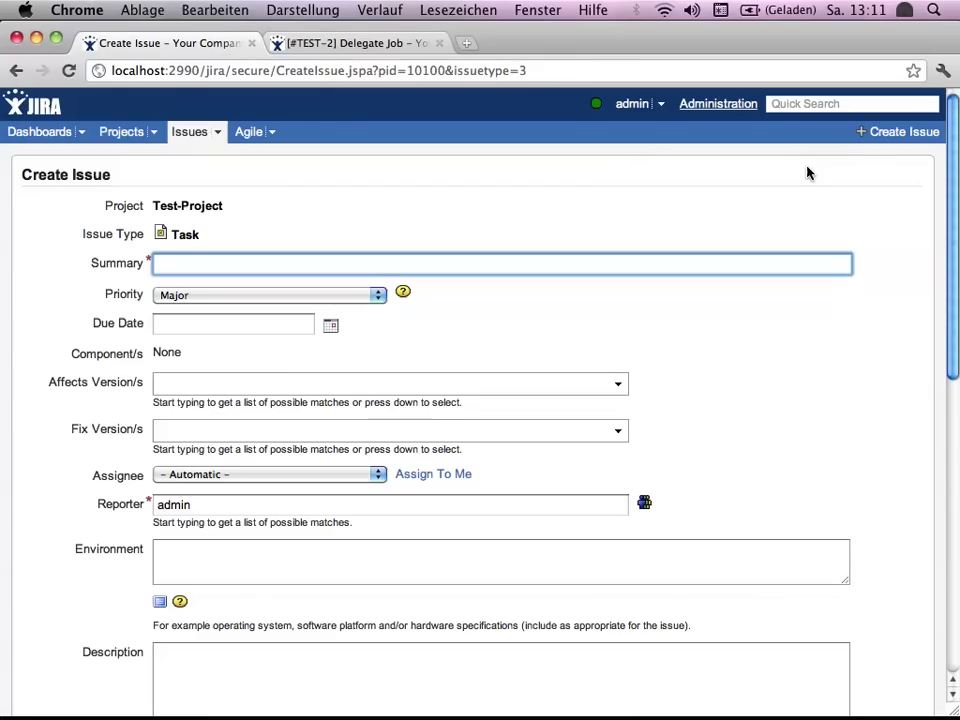
- Create task 'Clarifiations ...' with Fix Version Sprint 1.b and a 7d original estimate
type("Clarifiations.")
key("BackSpace")
type("...")
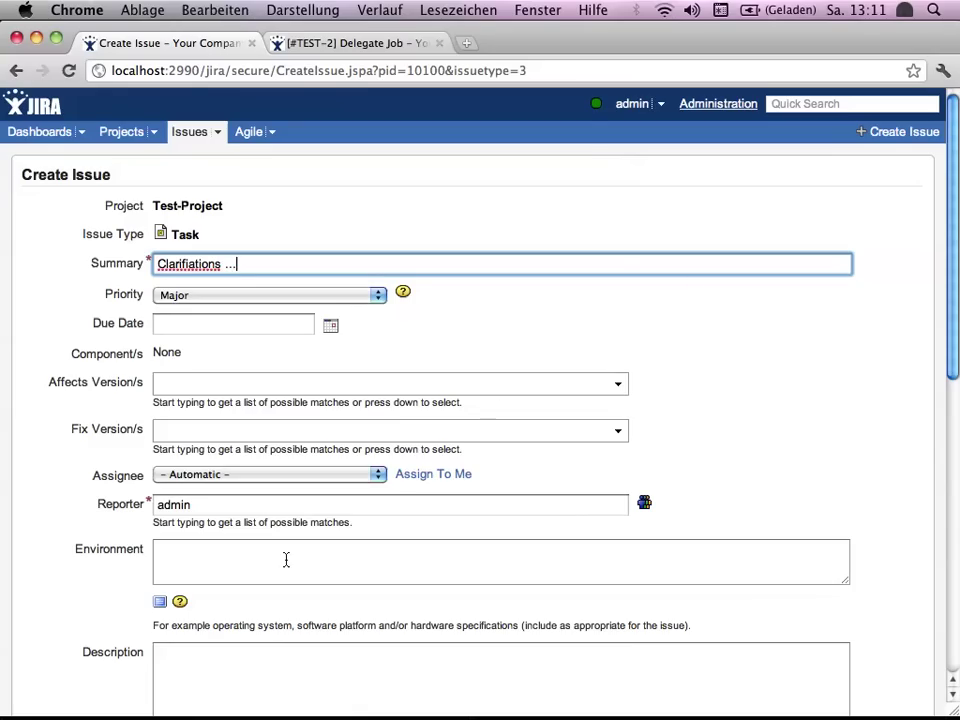
left_click(618, 430)
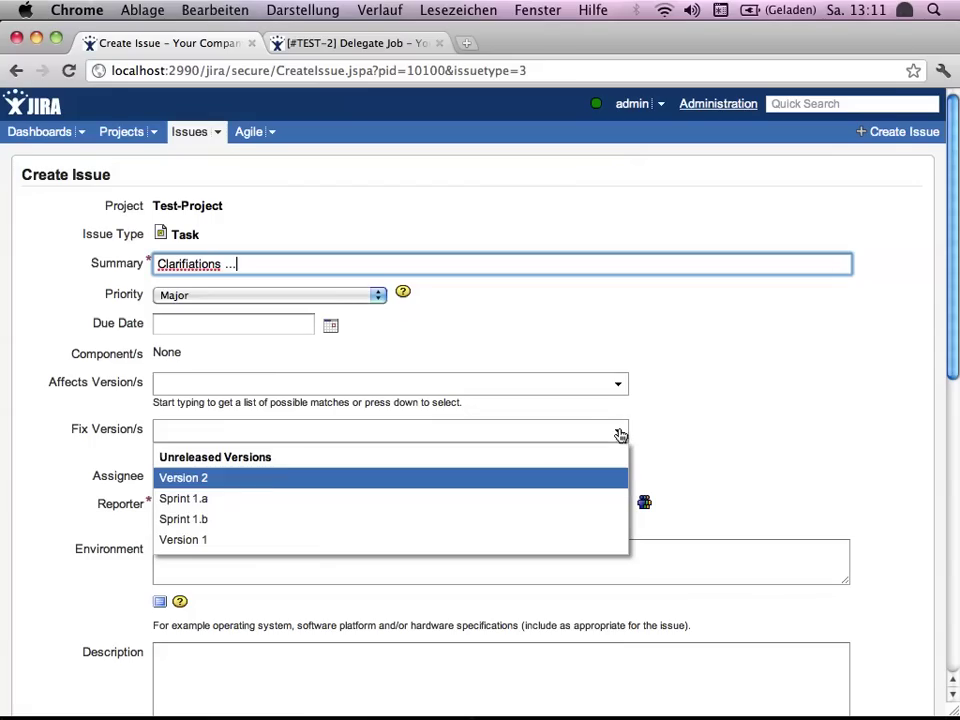
left_click(195, 519)
scroll(195, 519, "down", 10)
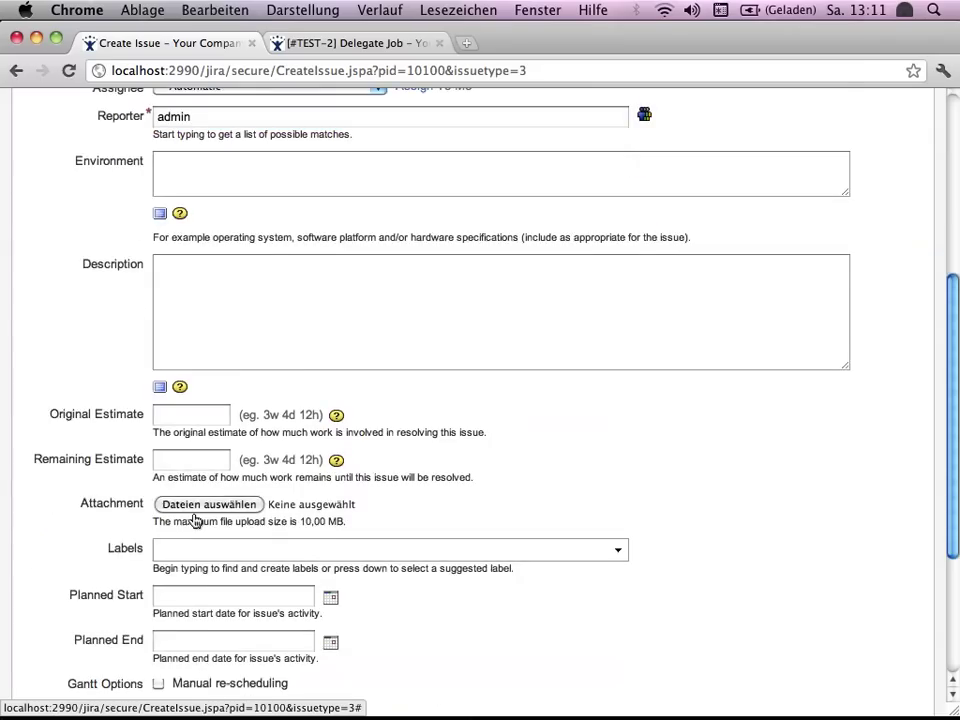
scroll(195, 519, "down", 2)
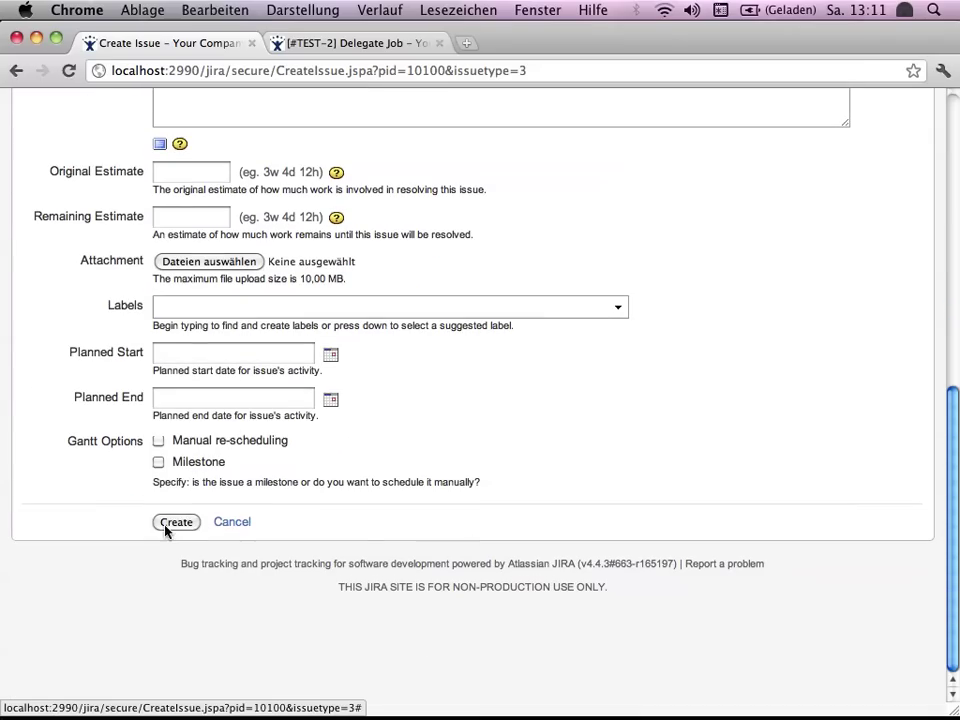
left_click(195, 178)
type("7d")
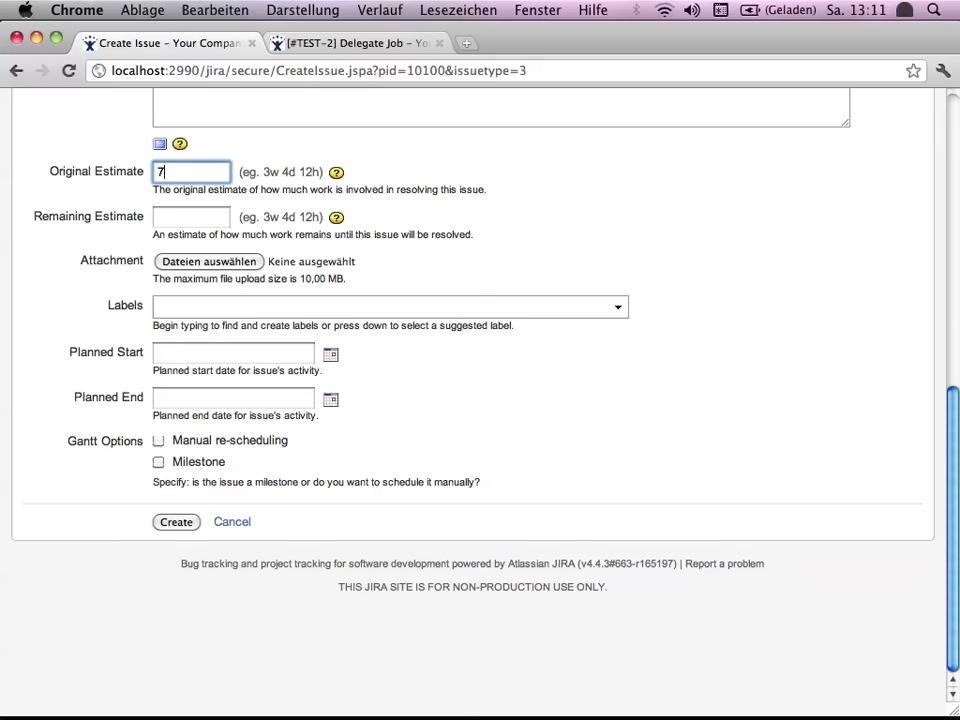
left_click(182, 521)
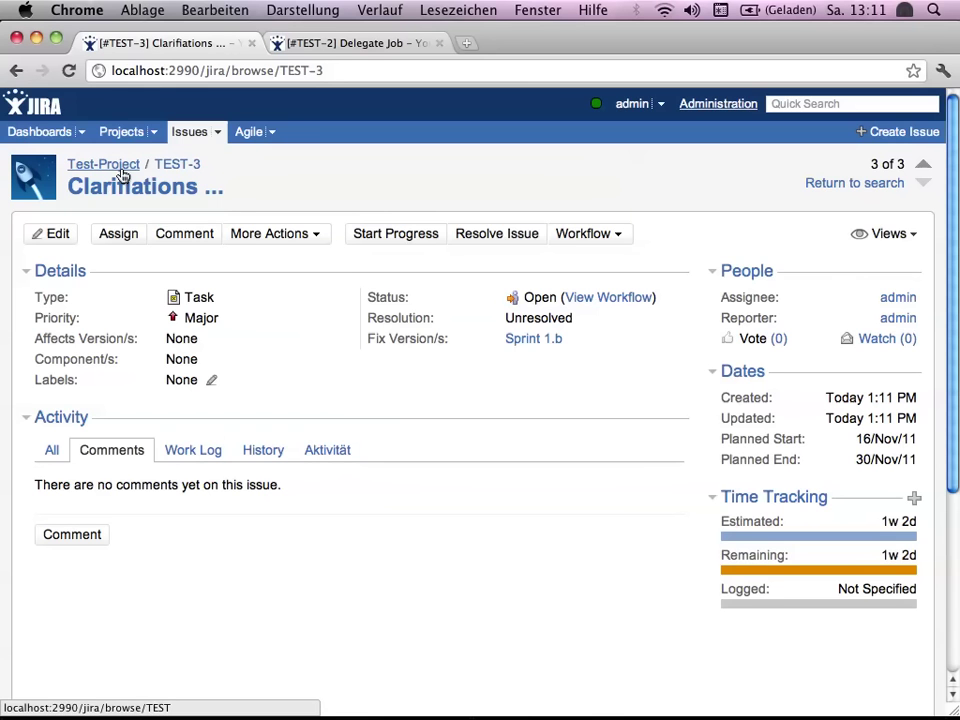
- Return to the Test-Project Gantt chart and select the TEST-3 bar spanning 16–30 November 2011
left_click(127, 173)
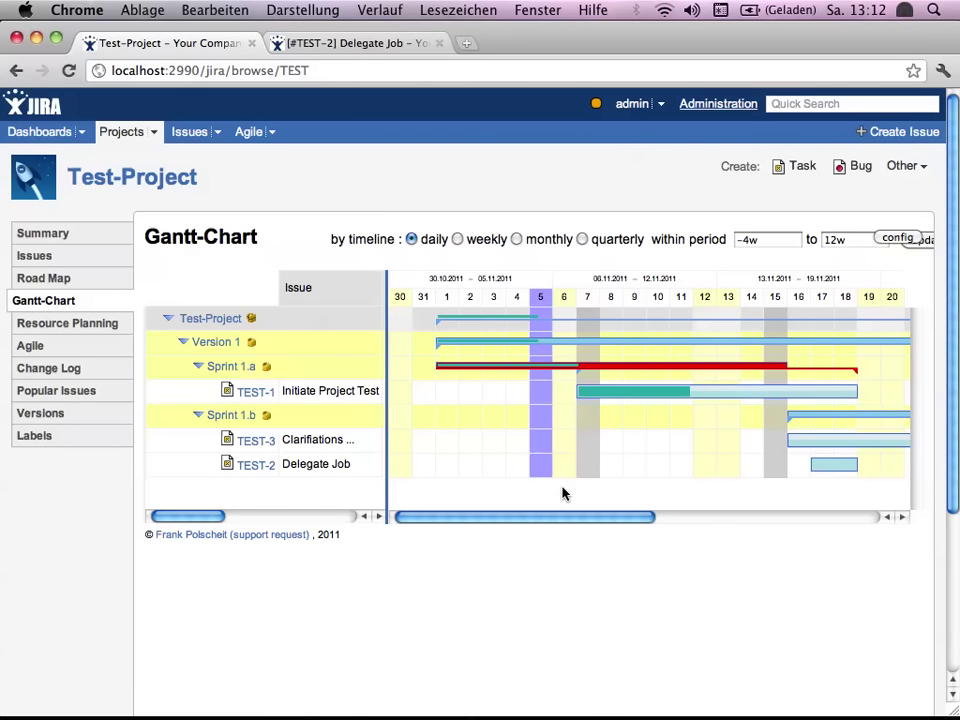
scroll(563, 493, "right", 5)
scroll(563, 493, "right", 3)
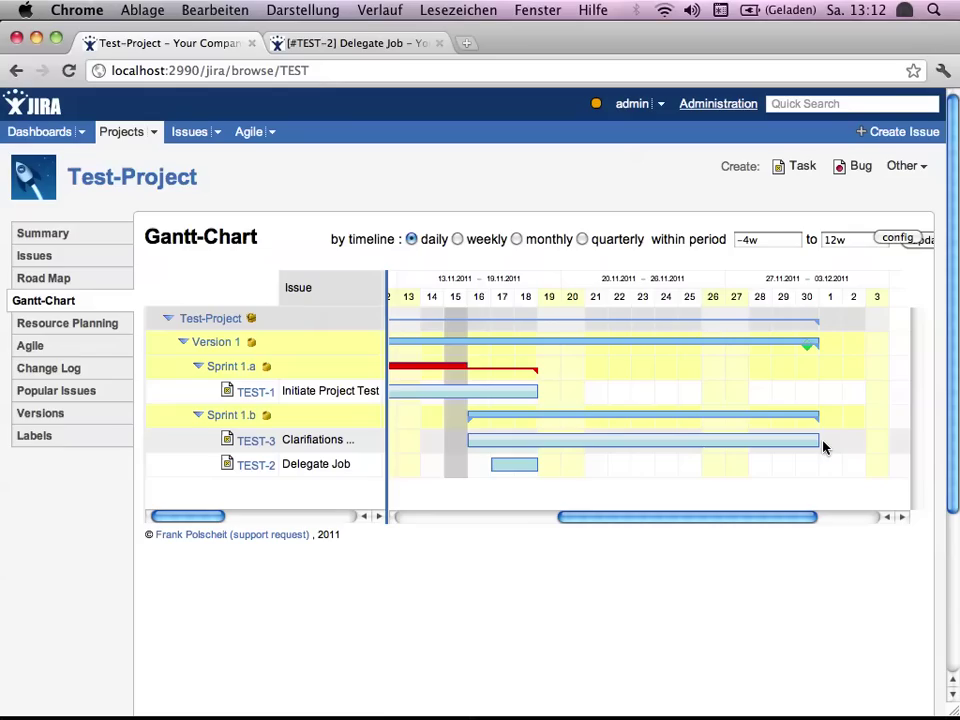
left_click(822, 445)
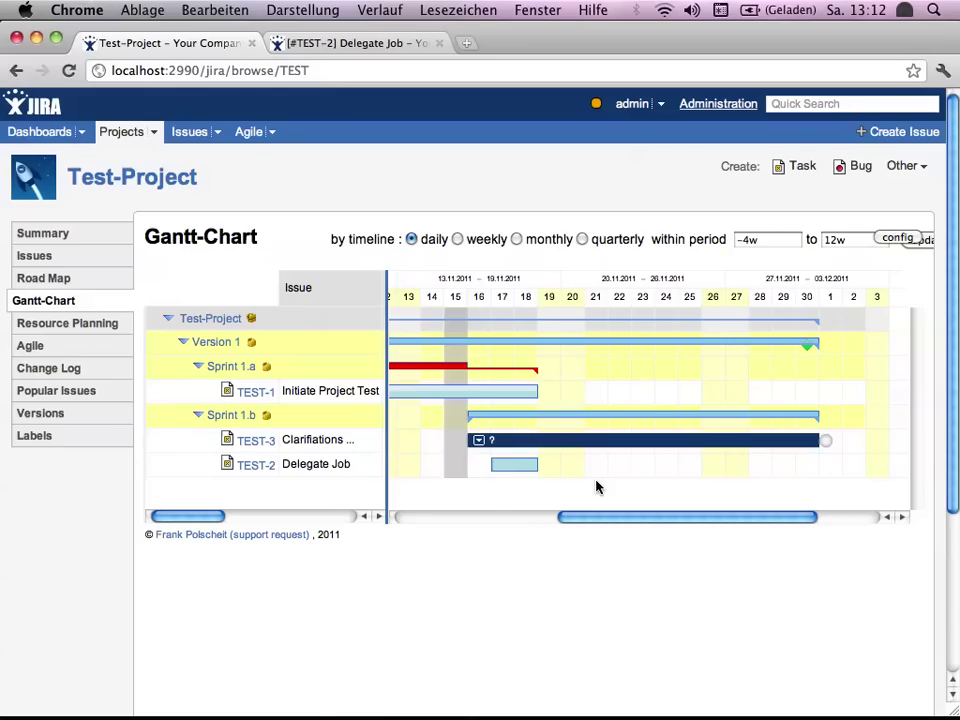
- Switch Test-Project to the Resource Planning view and scroll its timeline
left_click(103, 323)
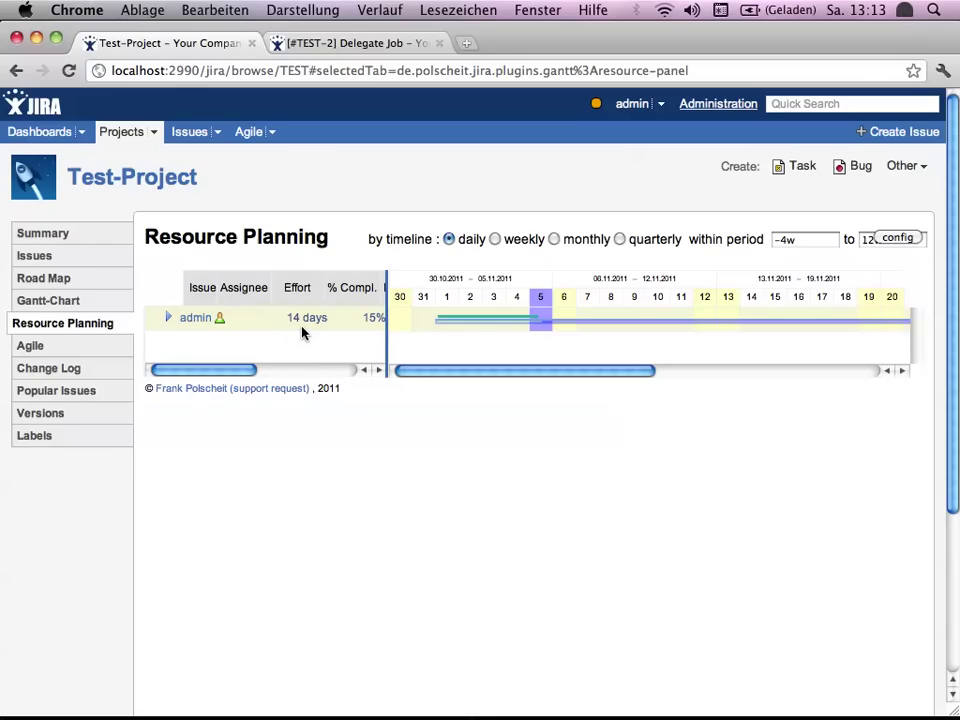
scroll(303, 333, "right", 3)
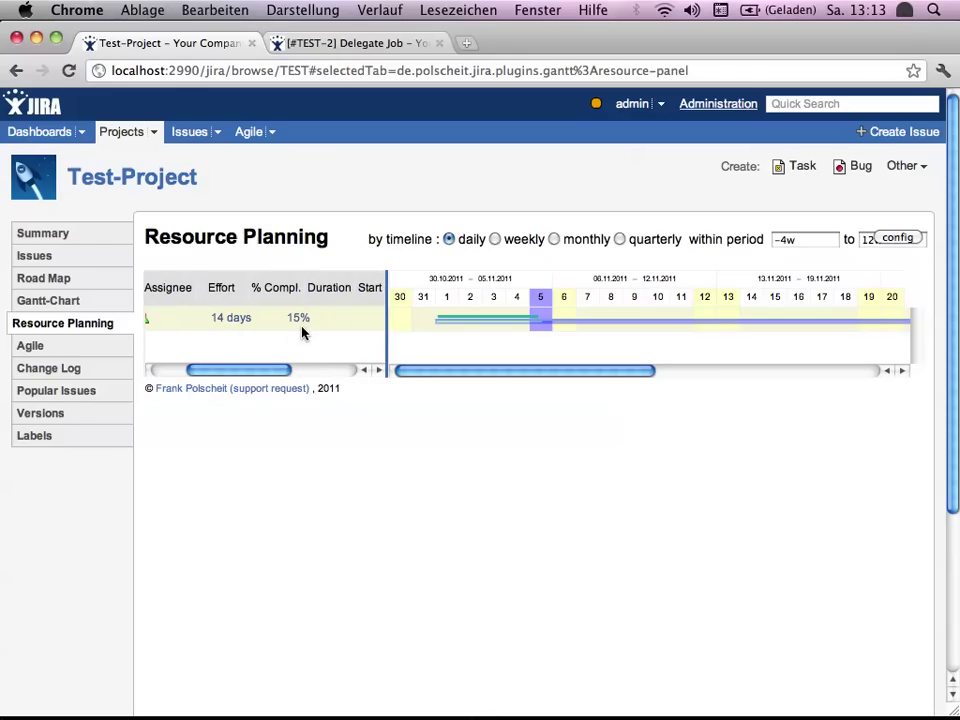
scroll(303, 333, "left", 3)
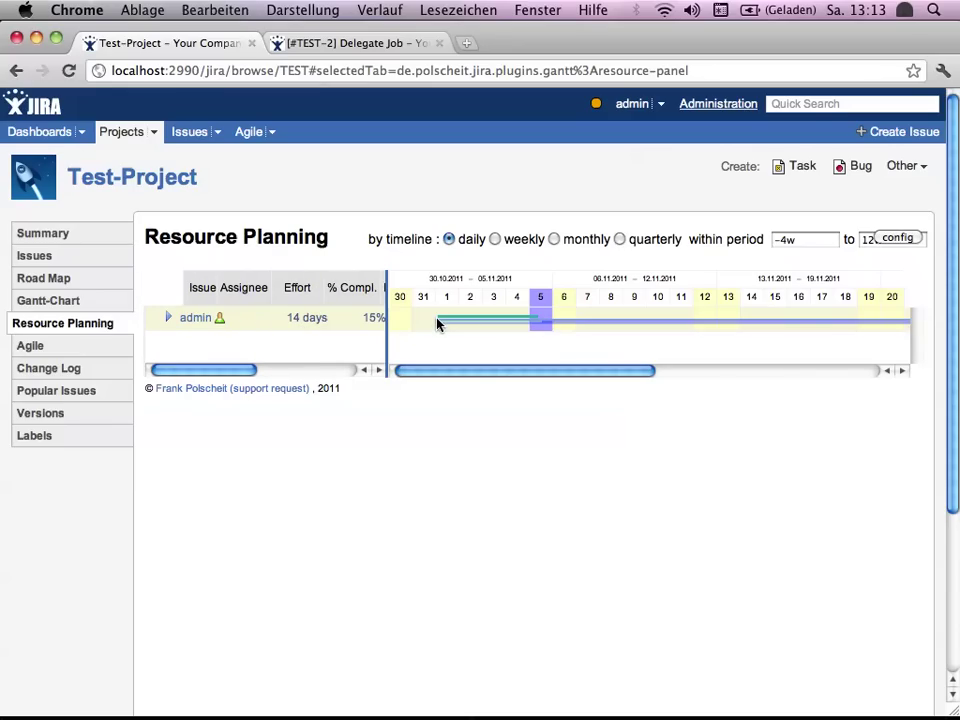
- Expand admin, Test-Project, Sprint 1.b and Sprint 1.a to review issues, then fold admin up
left_click(168, 319)
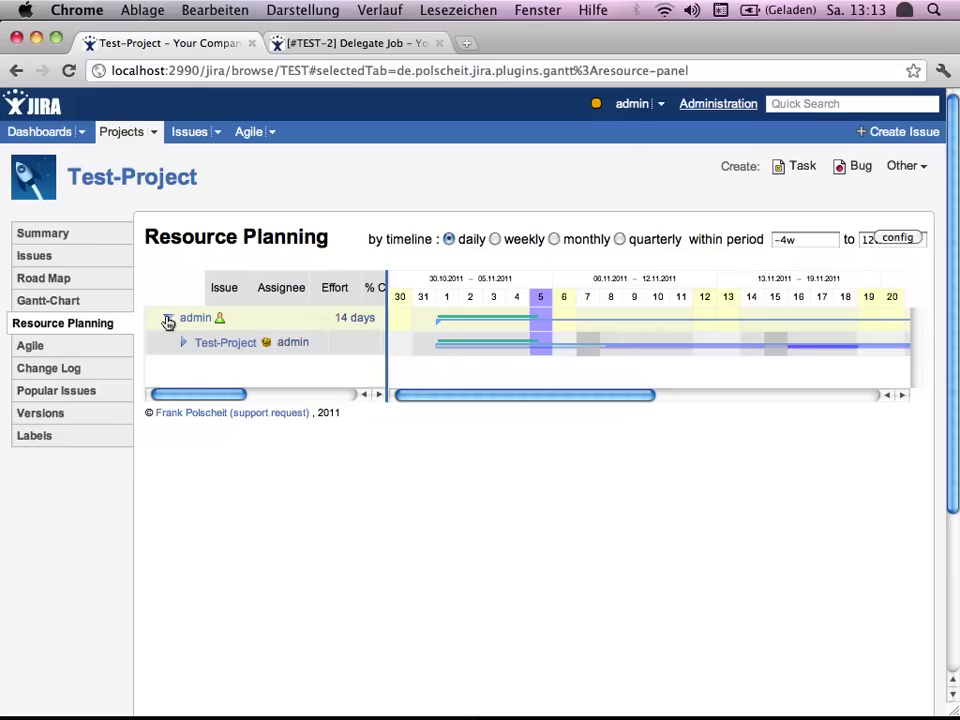
left_click(183, 342)
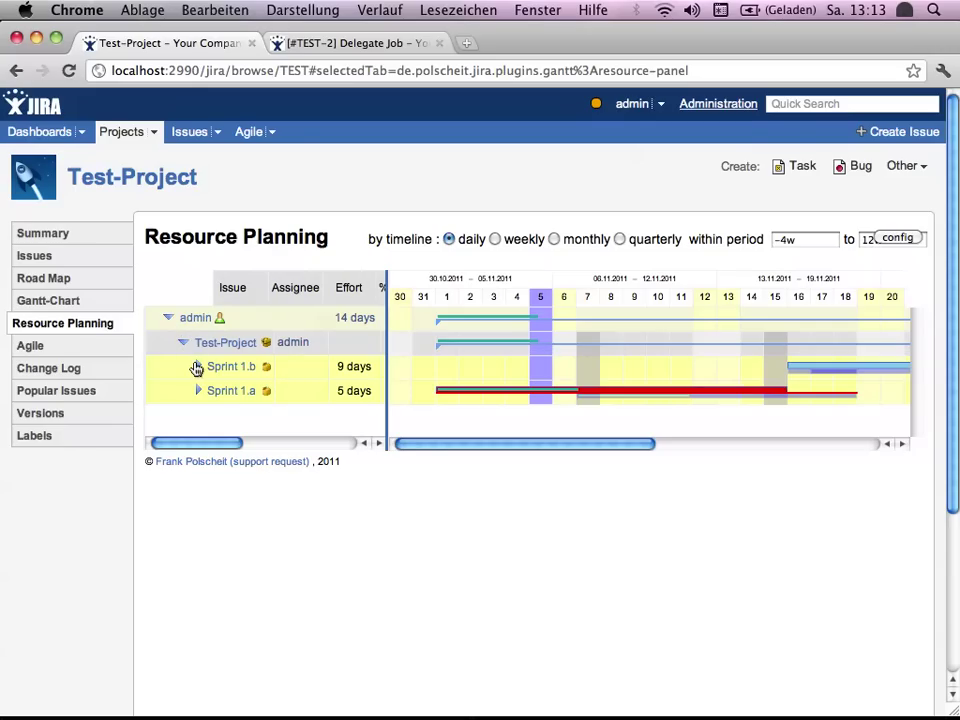
left_click(197, 367)
left_click(199, 440)
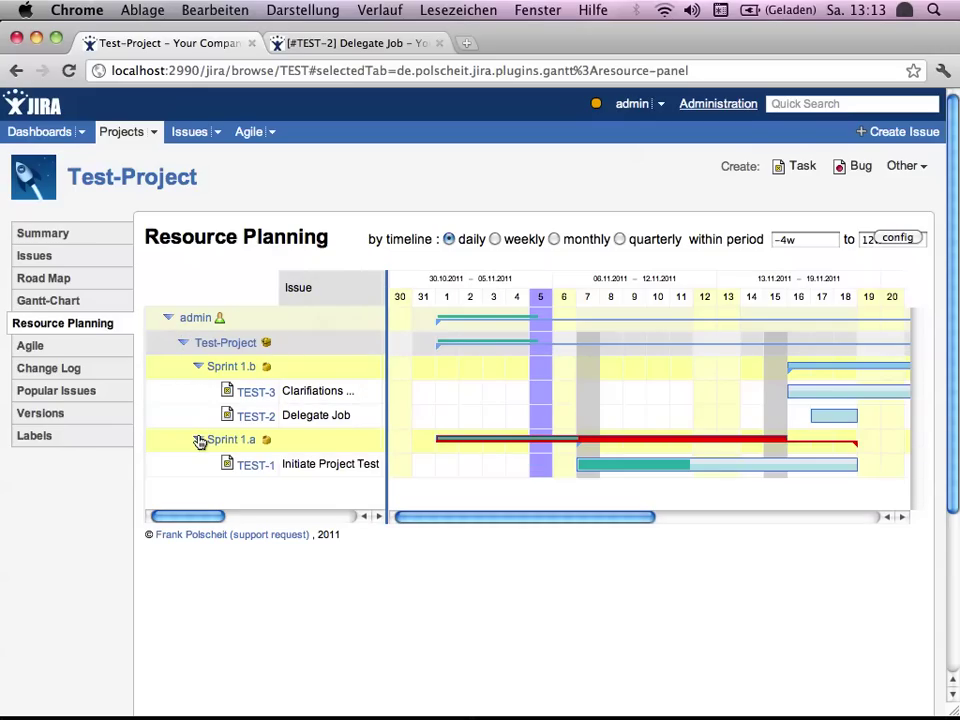
left_click(199, 440)
left_click(198, 442)
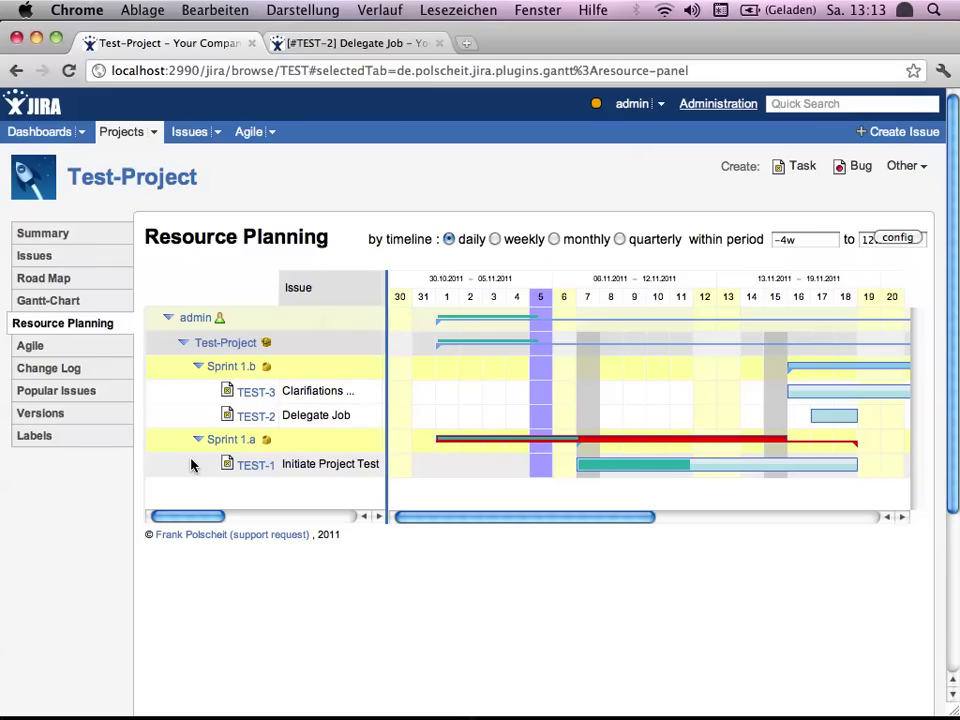
left_click(168, 319)
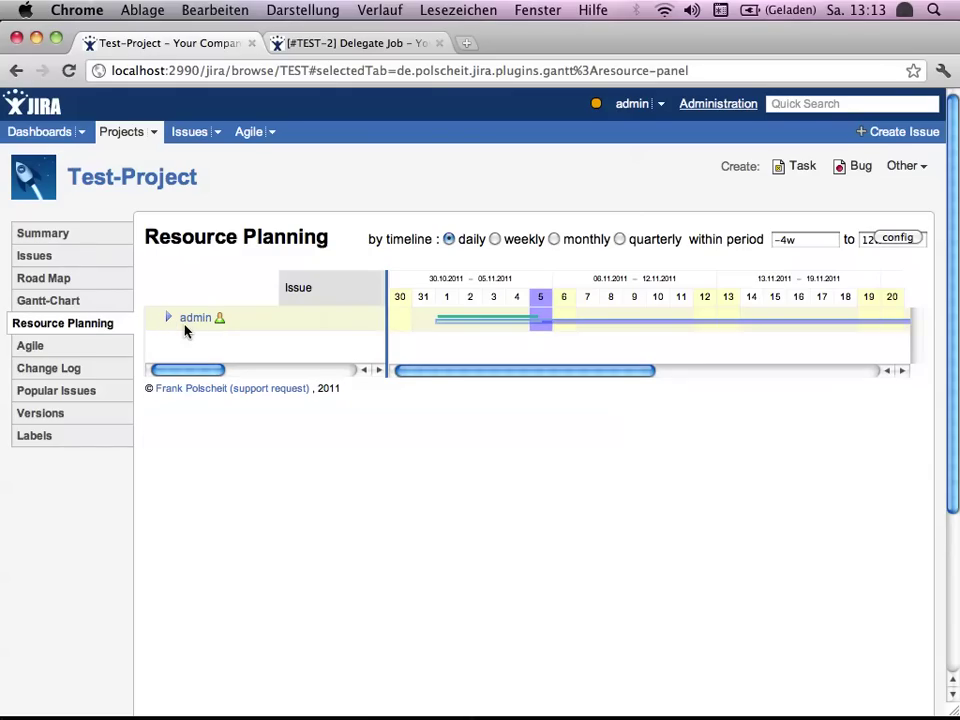